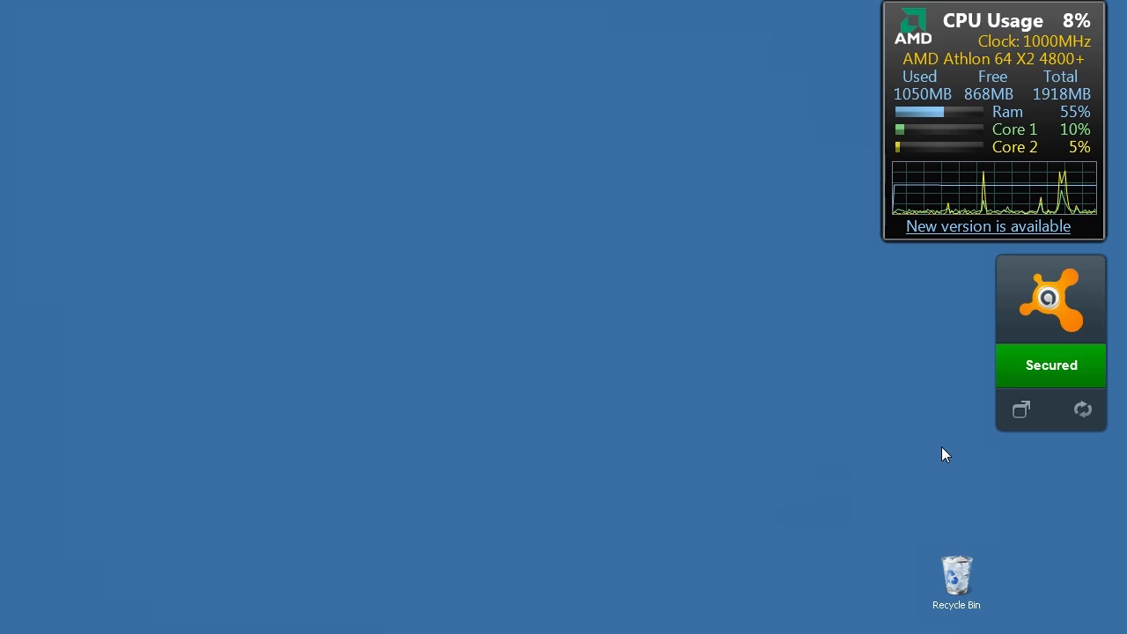
Open CCleaner from the Recycle Bin, move its window to the upper-left of the desktop and enlarge it
right_click(965, 580)
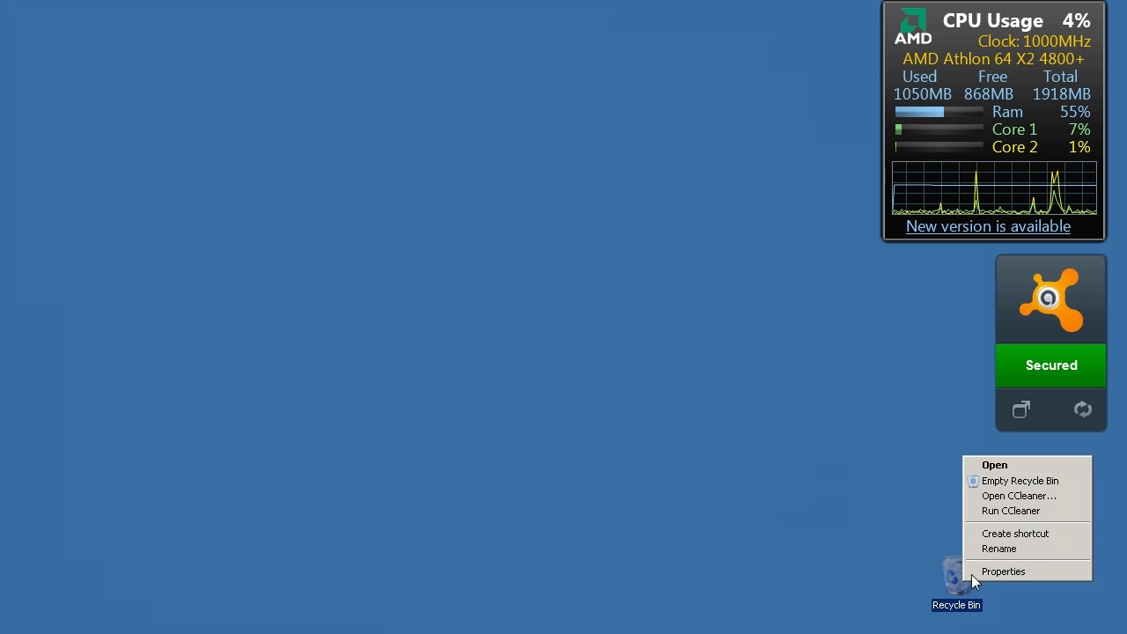
click(1006, 497)
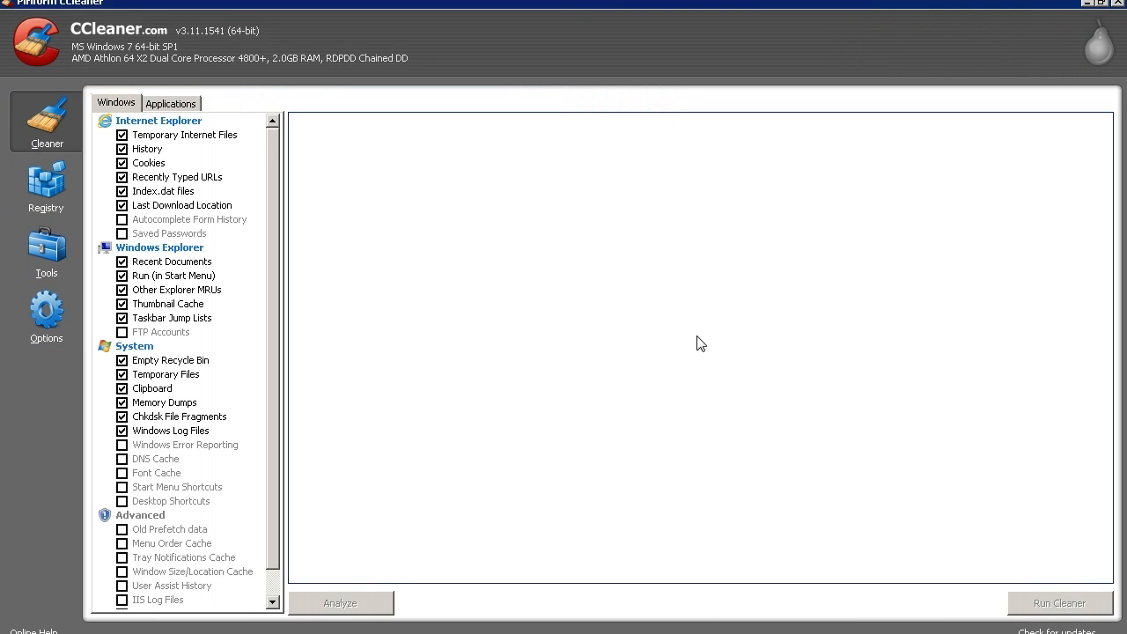
double_click(564, 3)
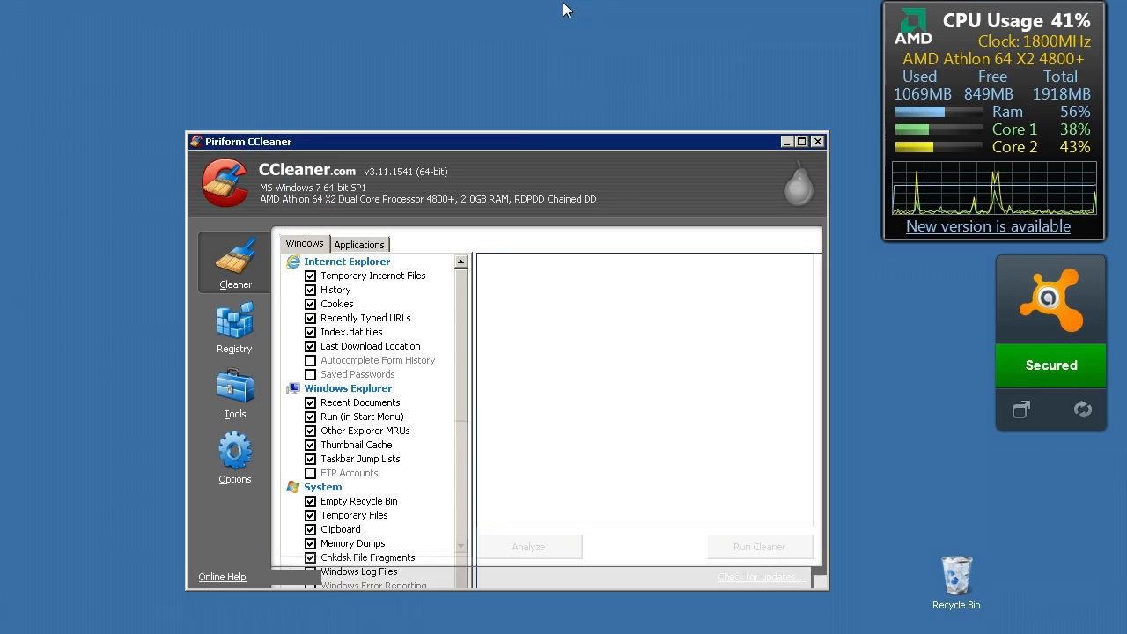
drag(514, 132, 273, 20)
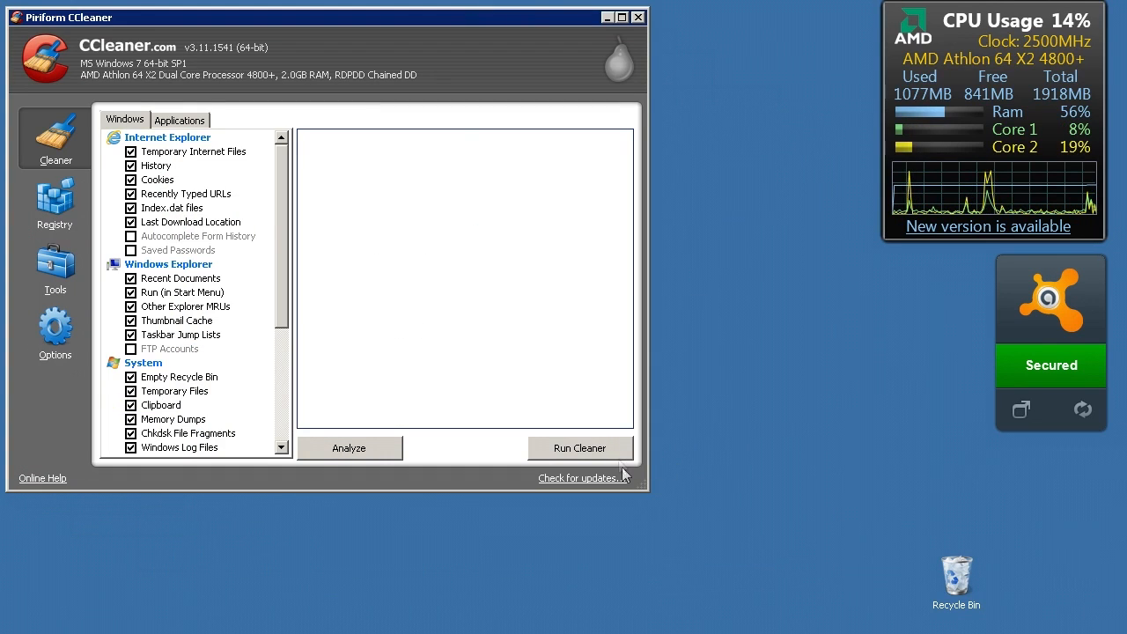
drag(640, 485, 848, 602)
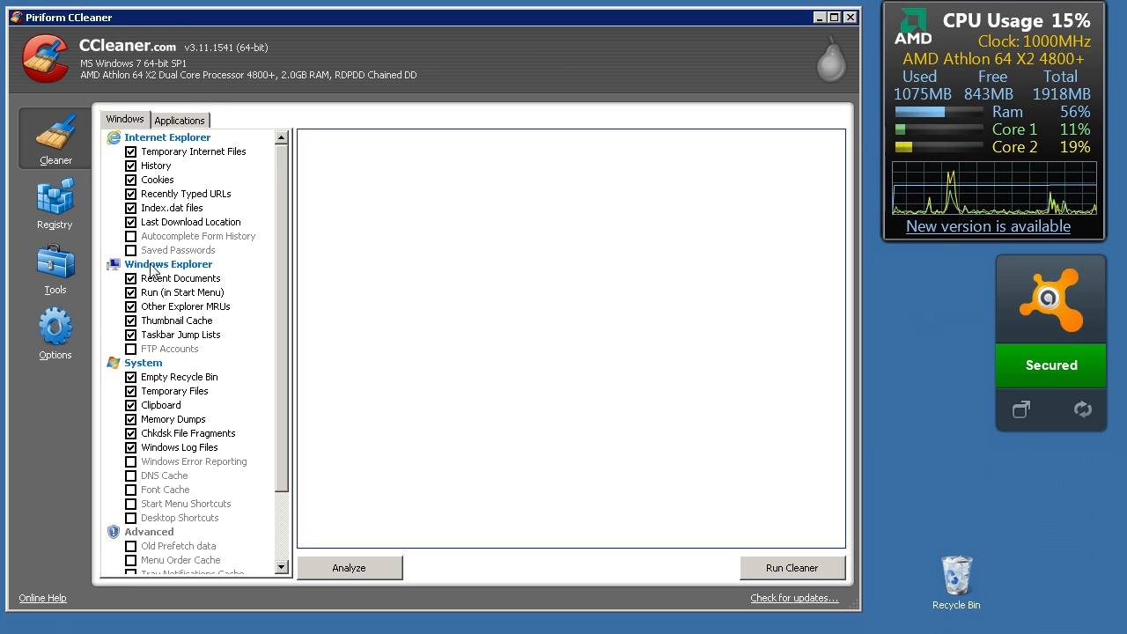
Review the cleanup categories offered for Windows and for installed applications
scroll(202, 435, down, 2)
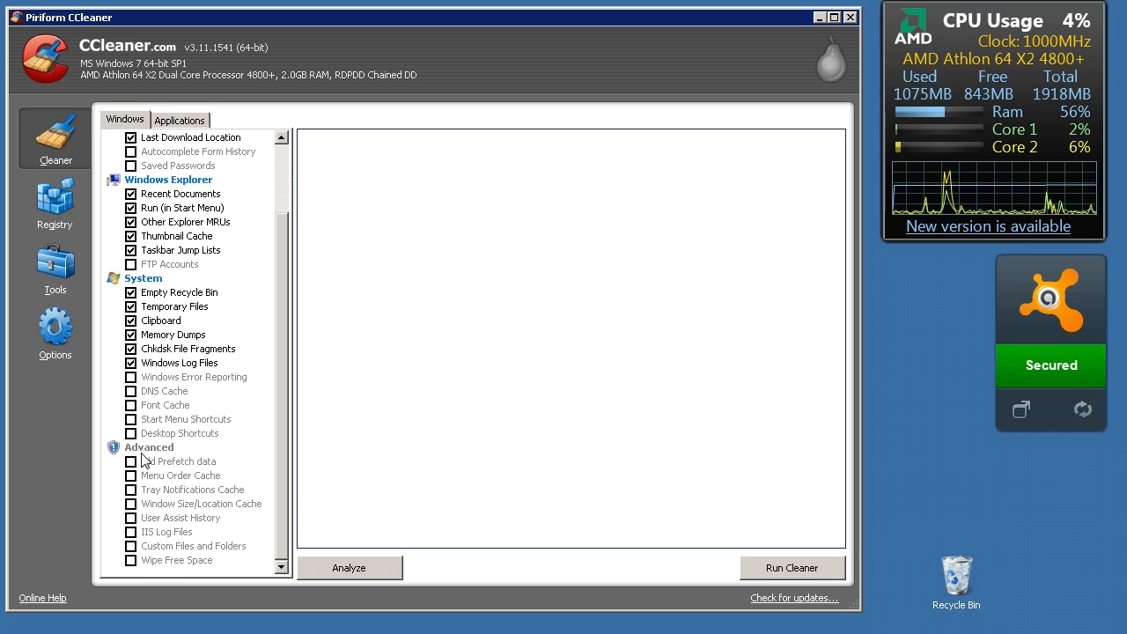
click(179, 119)
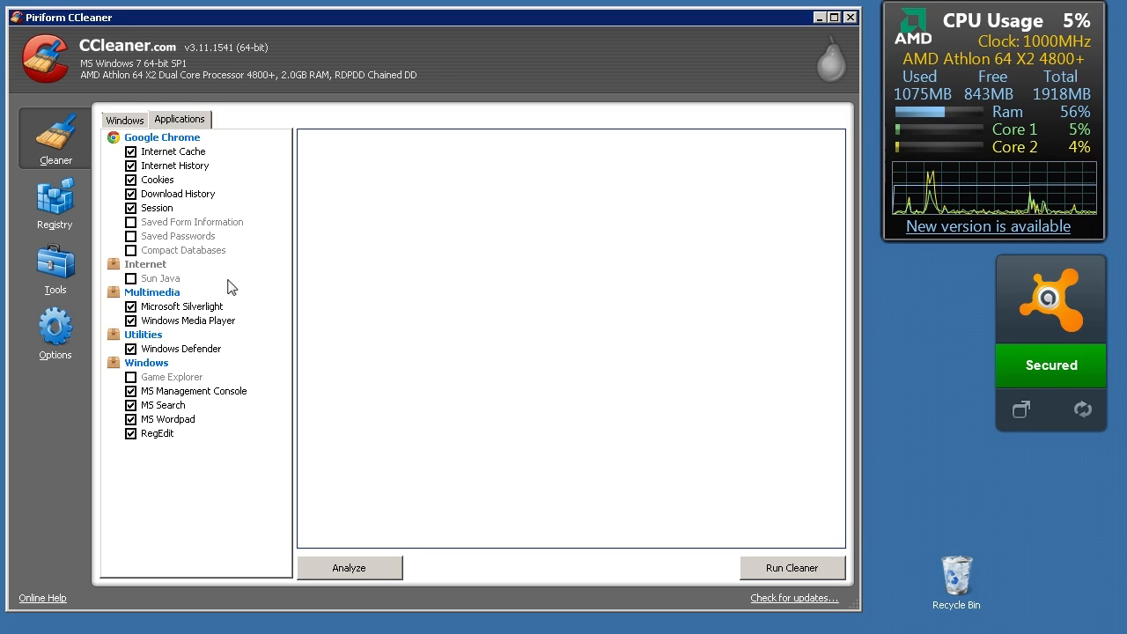
click(133, 121)
scroll(216, 249, up, 2)
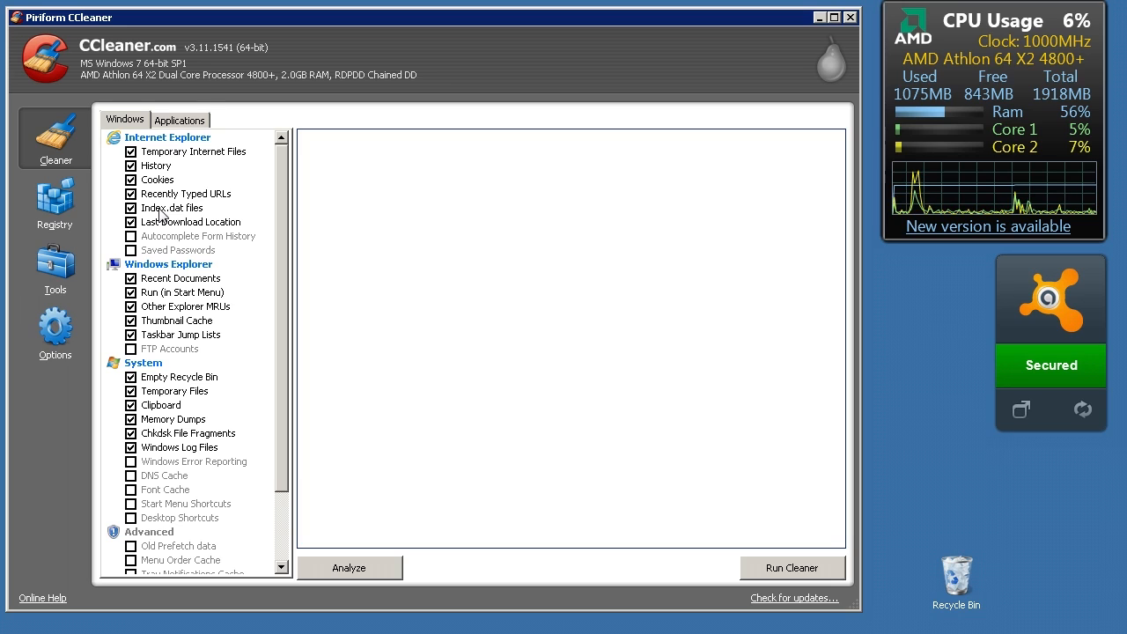
Try including Internet Explorer's Autocomplete Form History and Saved Passwords in the cleanup, accepting the warning, and clear both options again
click(132, 236)
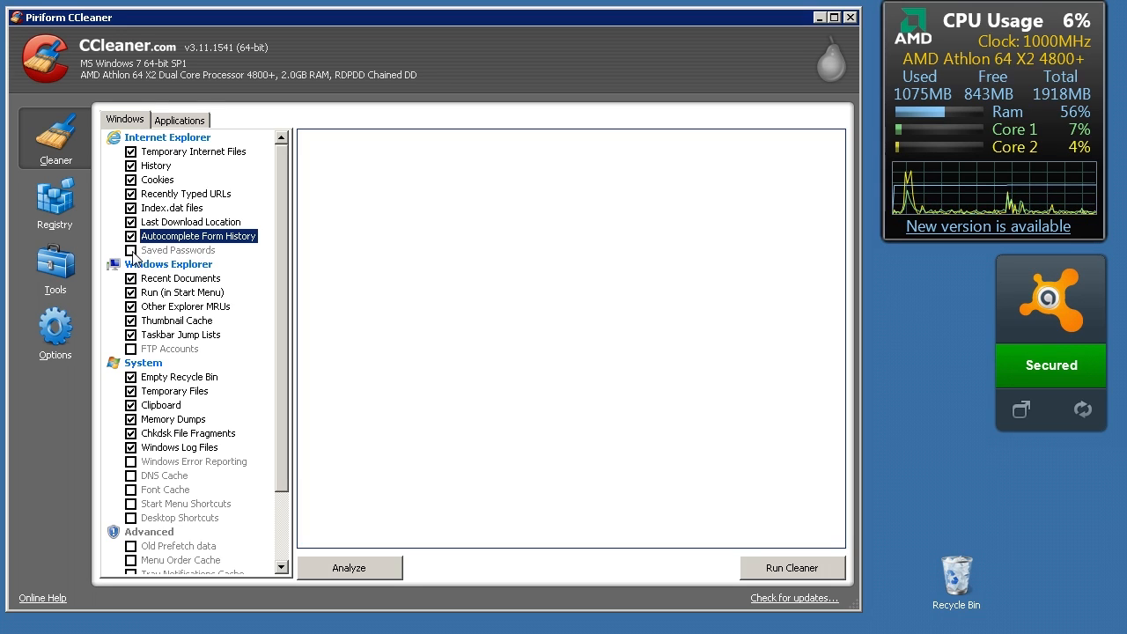
click(131, 250)
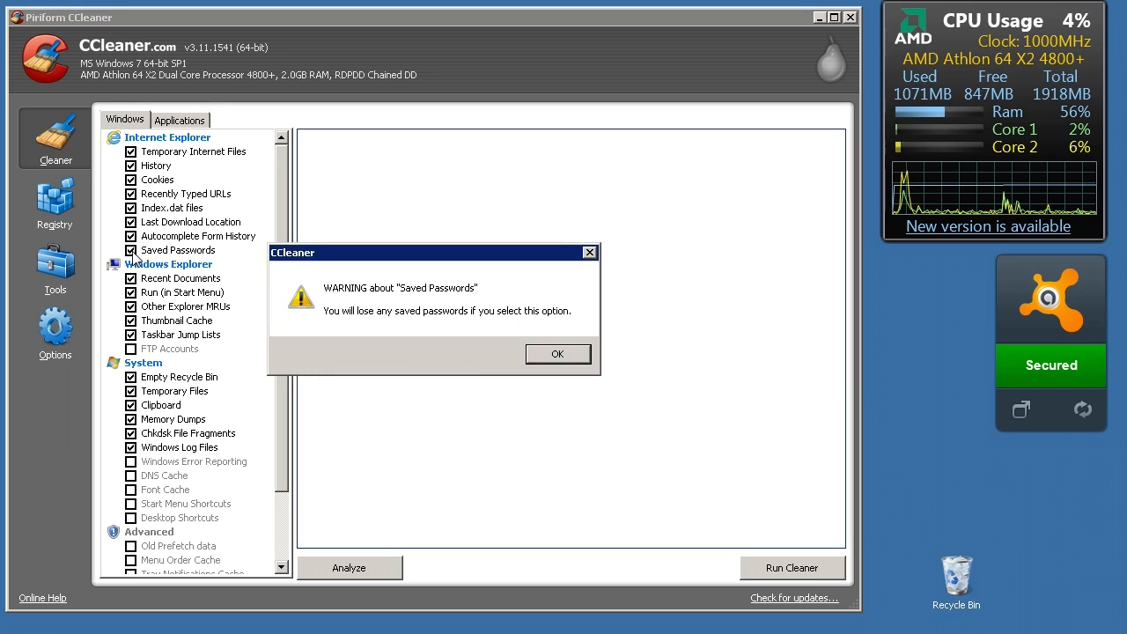
click(557, 355)
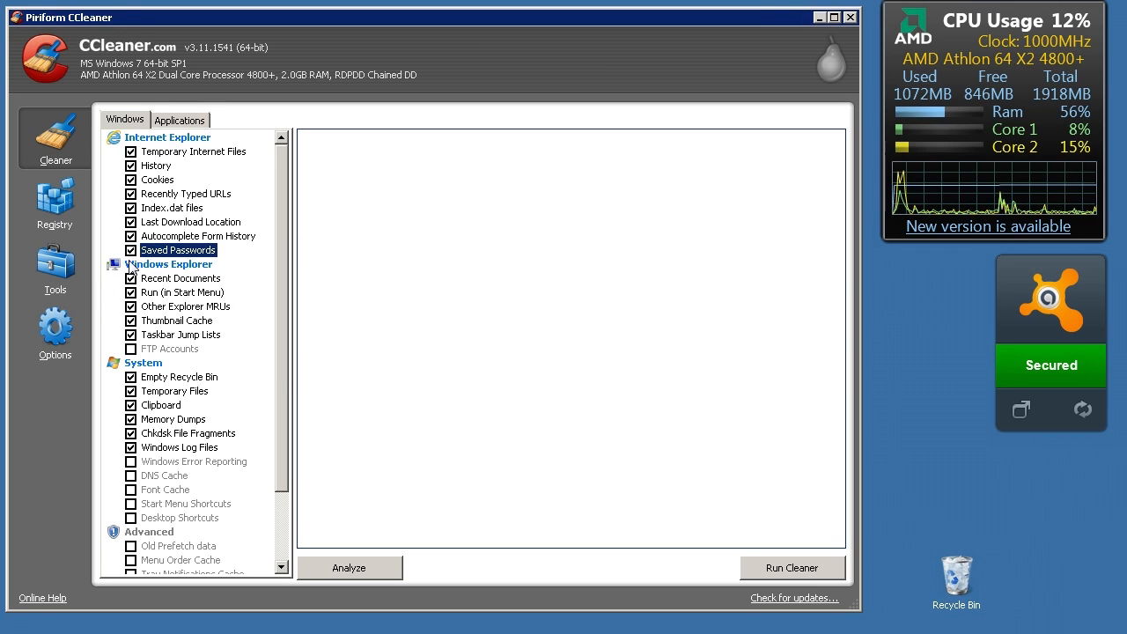
click(131, 251)
click(131, 238)
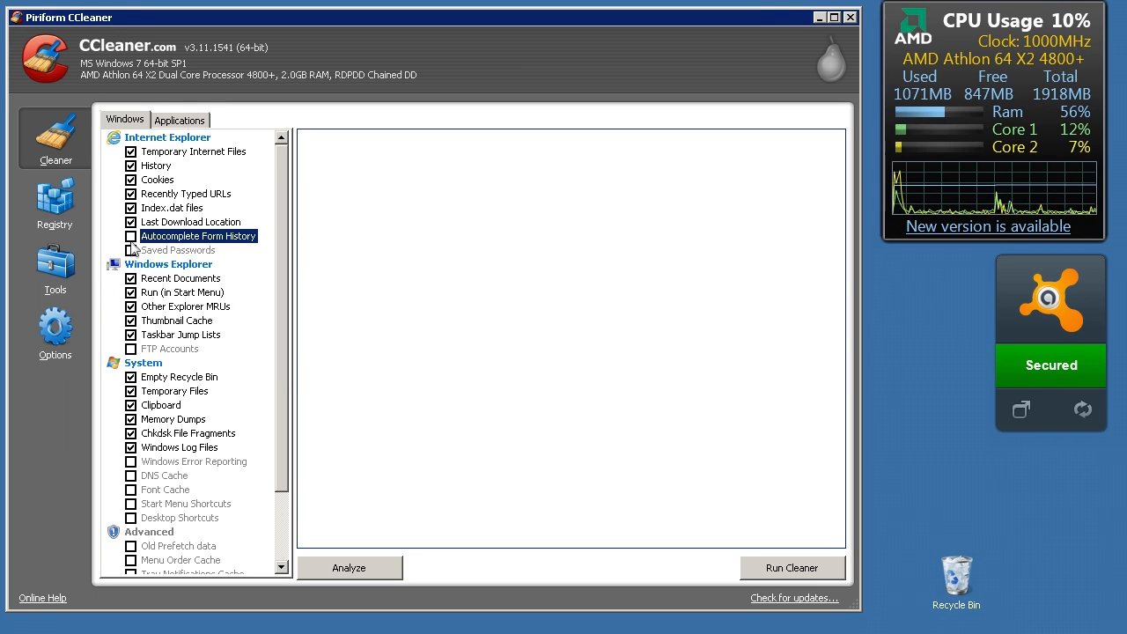
click(131, 237)
click(131, 251)
click(528, 356)
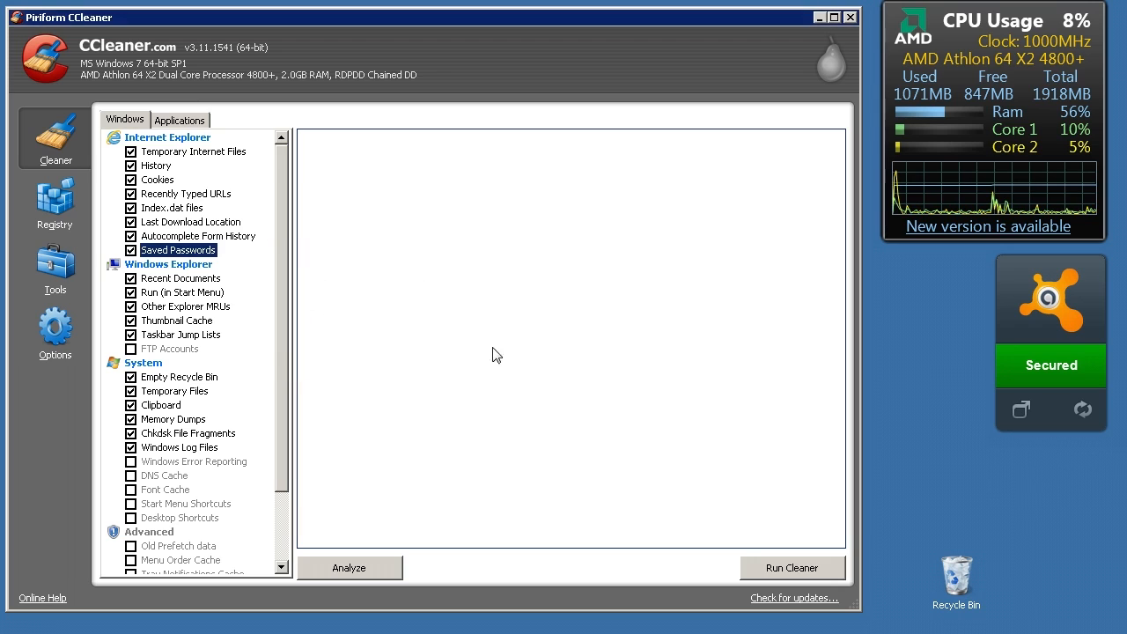
click(131, 237)
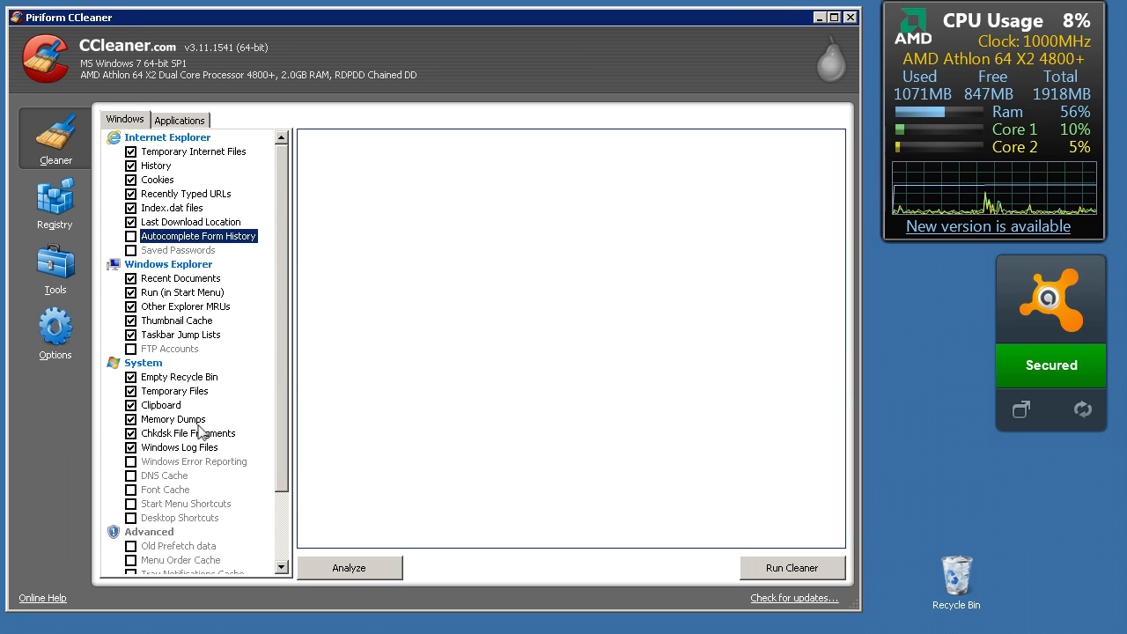
Include Old Prefetch data, Window Size/Location Cache and Wipe Free Space from the Advanced cleanup options, accepting their warnings
scroll(201, 431, down, 2)
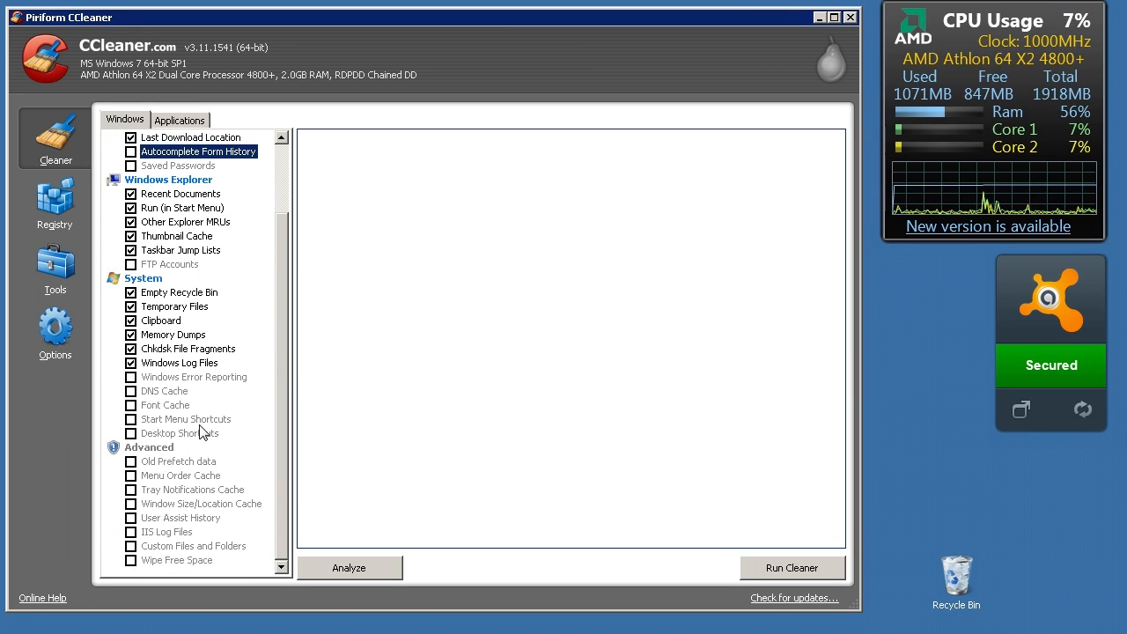
click(131, 462)
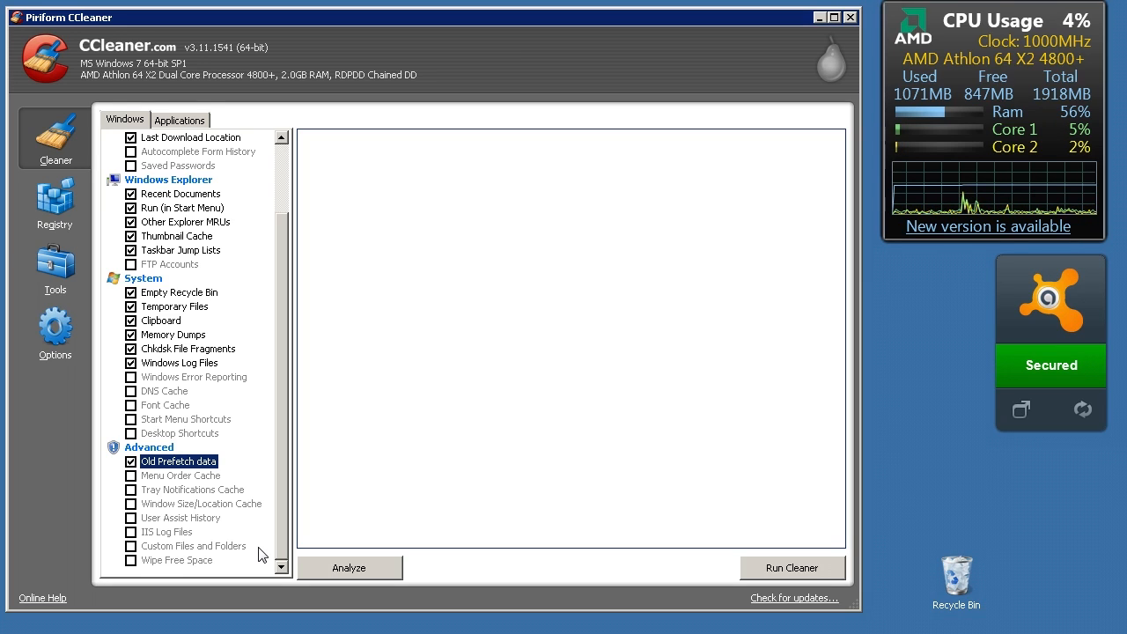
click(134, 507)
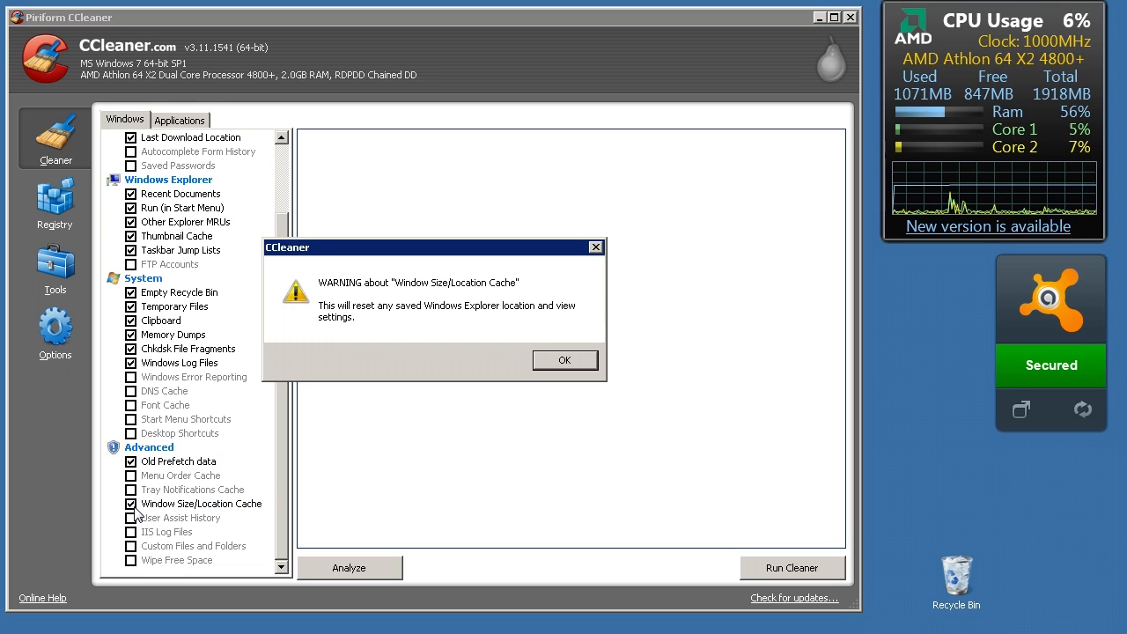
click(566, 362)
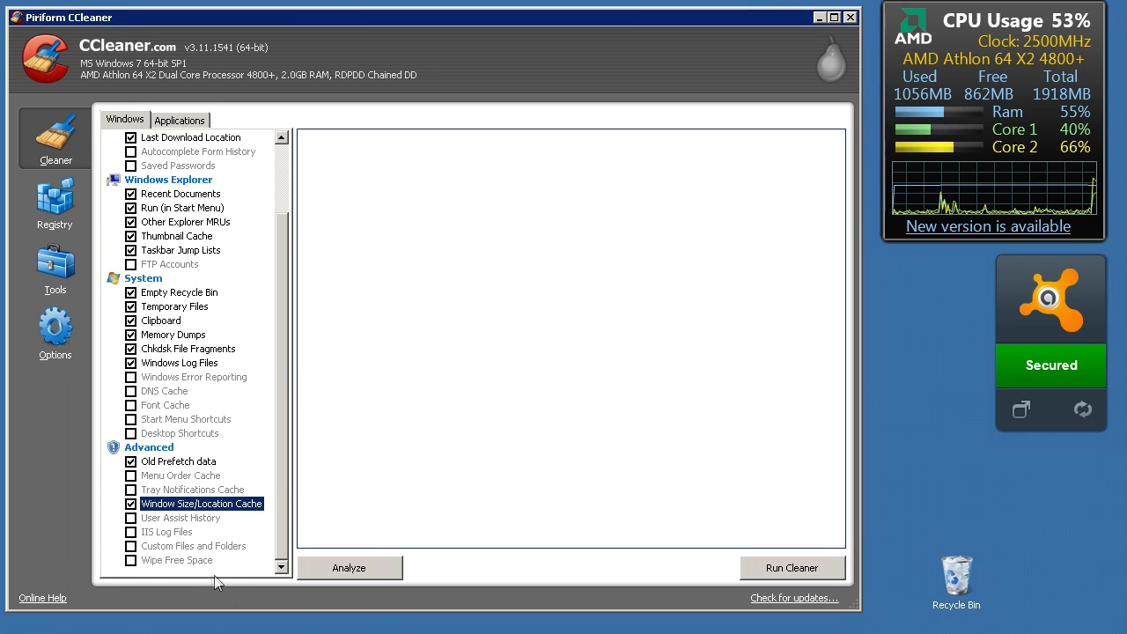
click(131, 561)
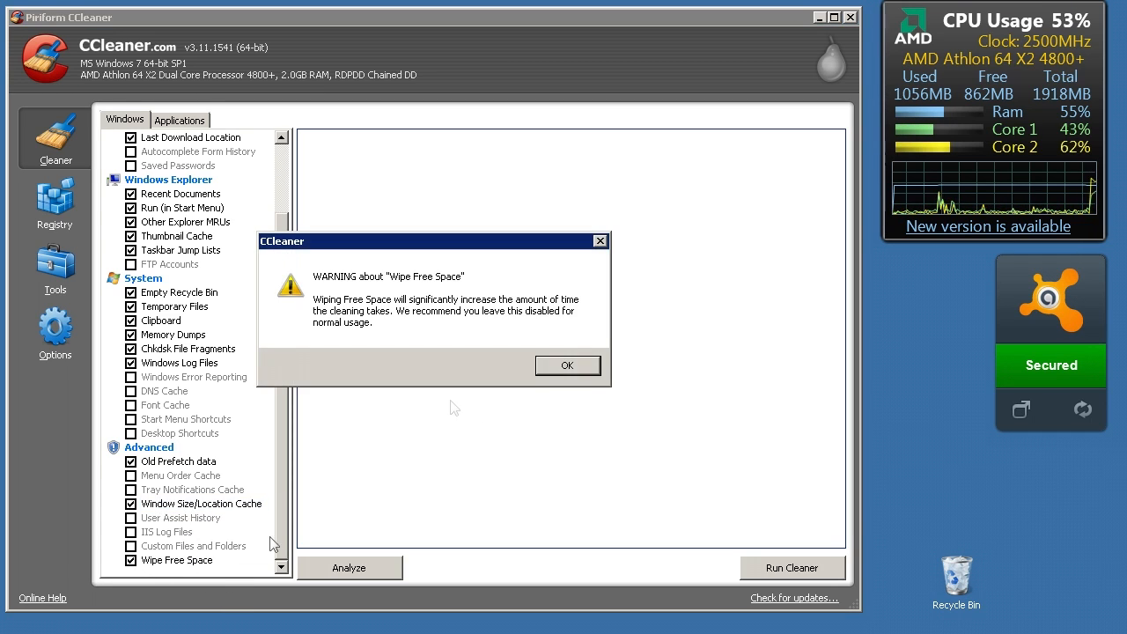
click(554, 368)
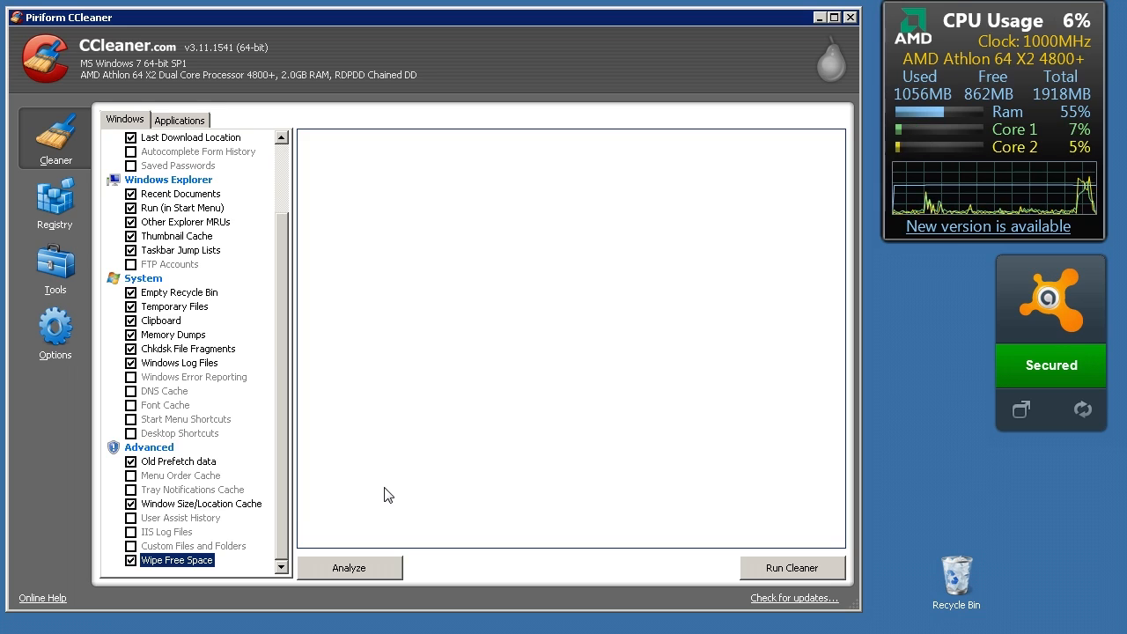
click(130, 547)
click(129, 553)
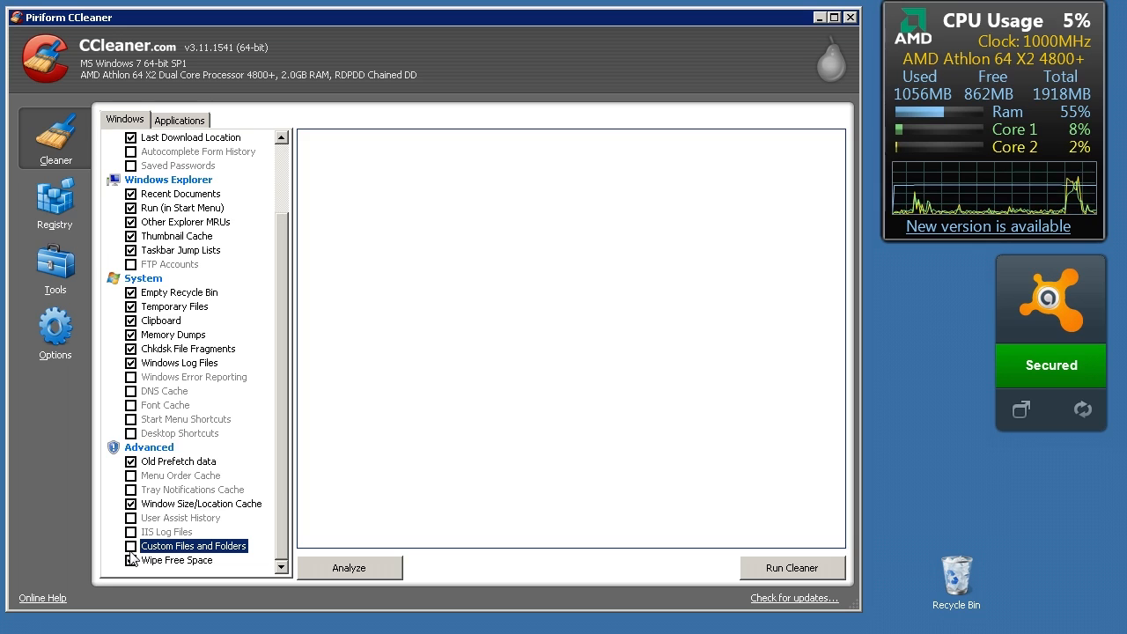
Check the application cleanup options, leaving Sun Java excluded, and analyze the files for removal, highlighting the approximate total size
click(203, 124)
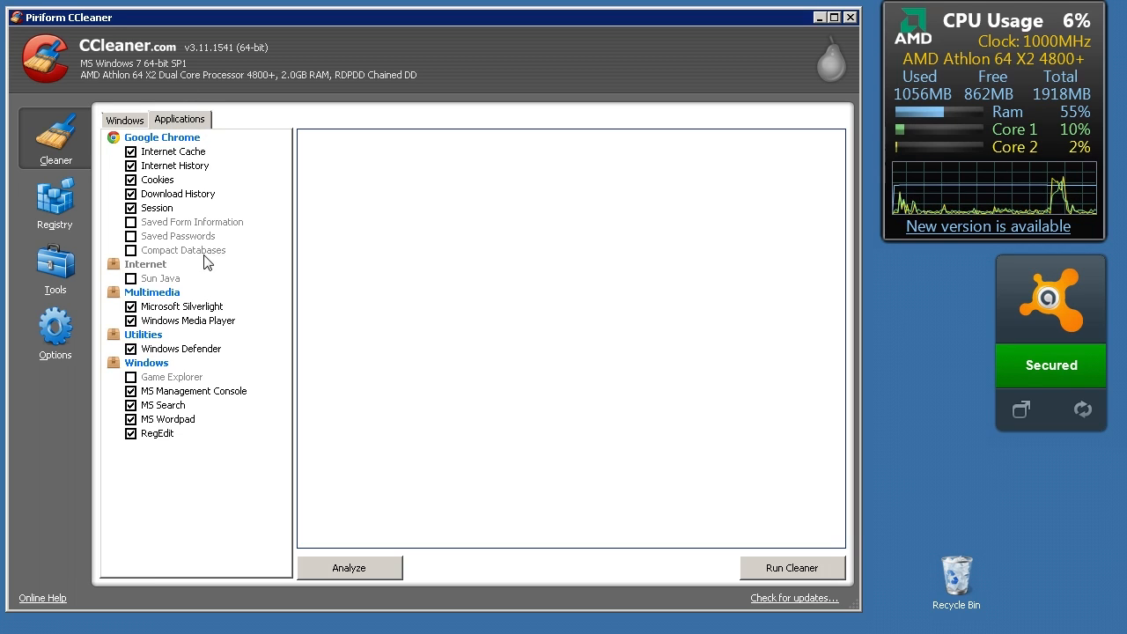
click(130, 280)
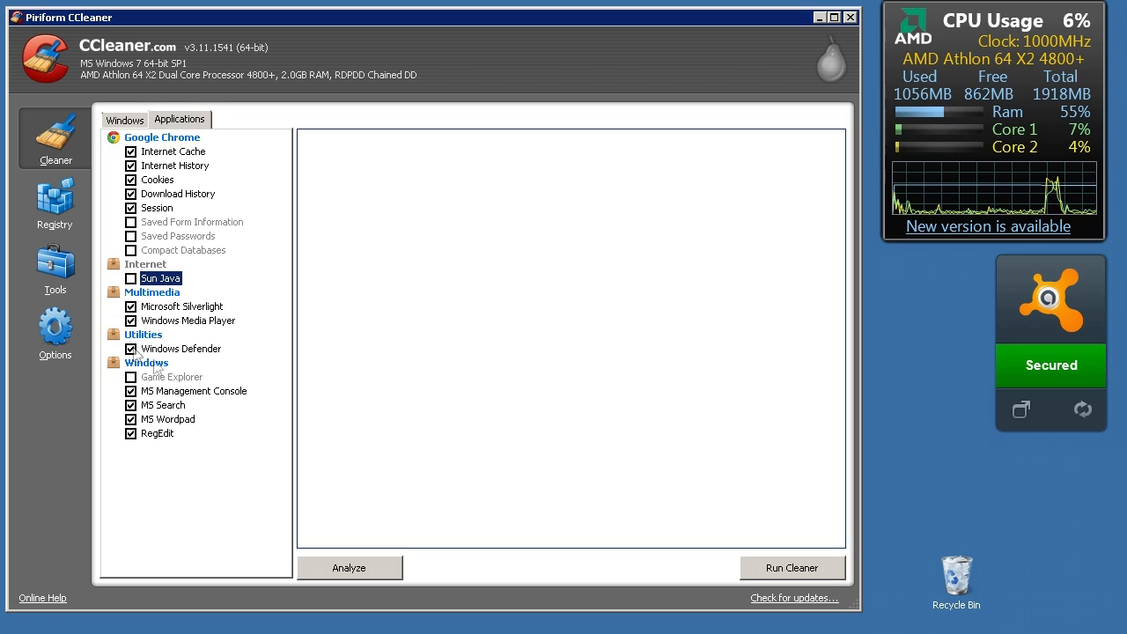
click(335, 570)
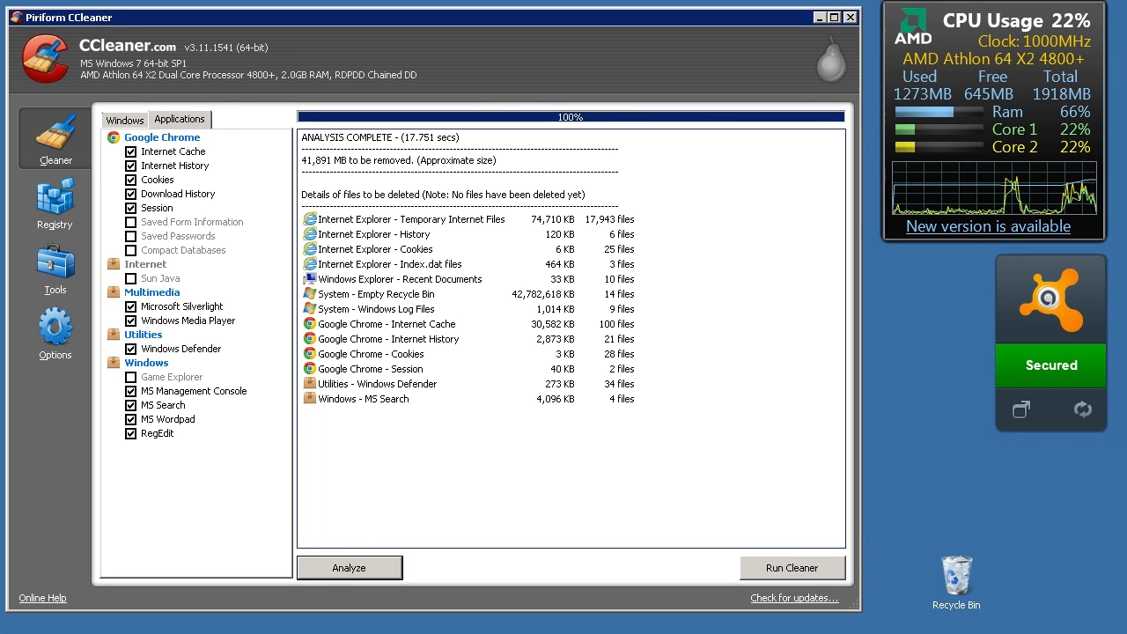
click(311, 160)
drag(310, 160, 302, 172)
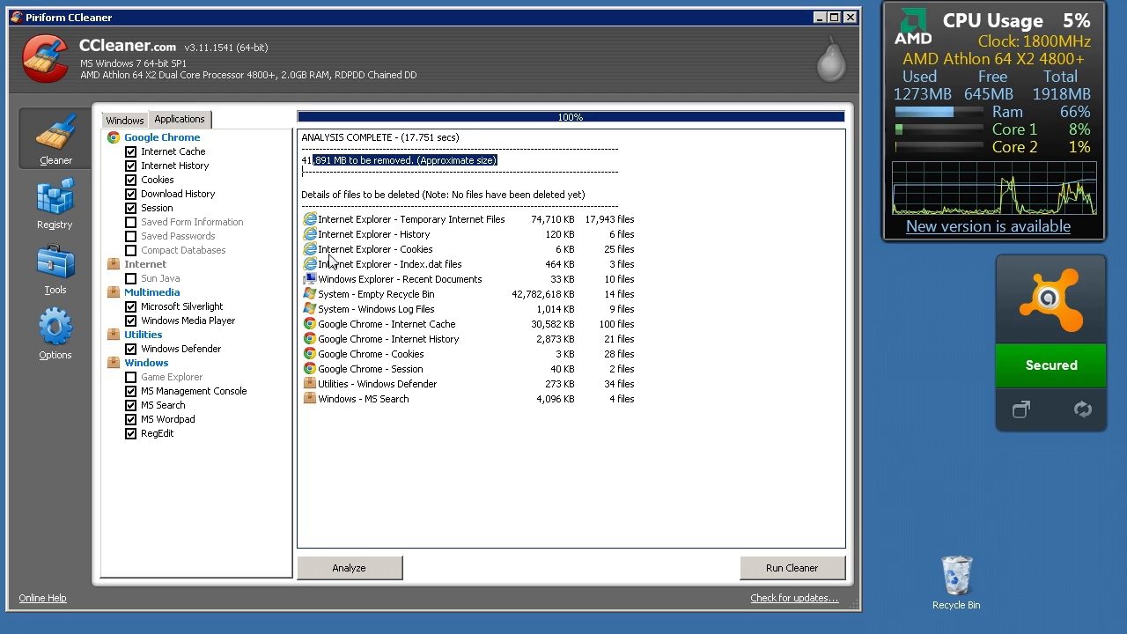
click(393, 438)
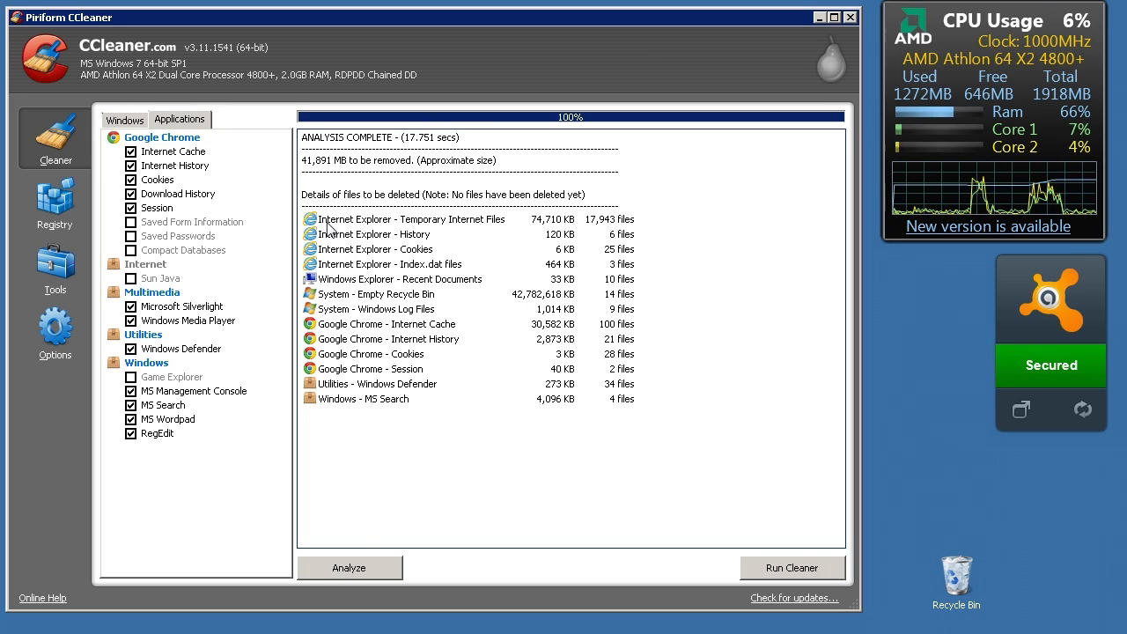
Scan the registry for issues with all categories enabled and examine the VMware and putty.exe entries
click(55, 203)
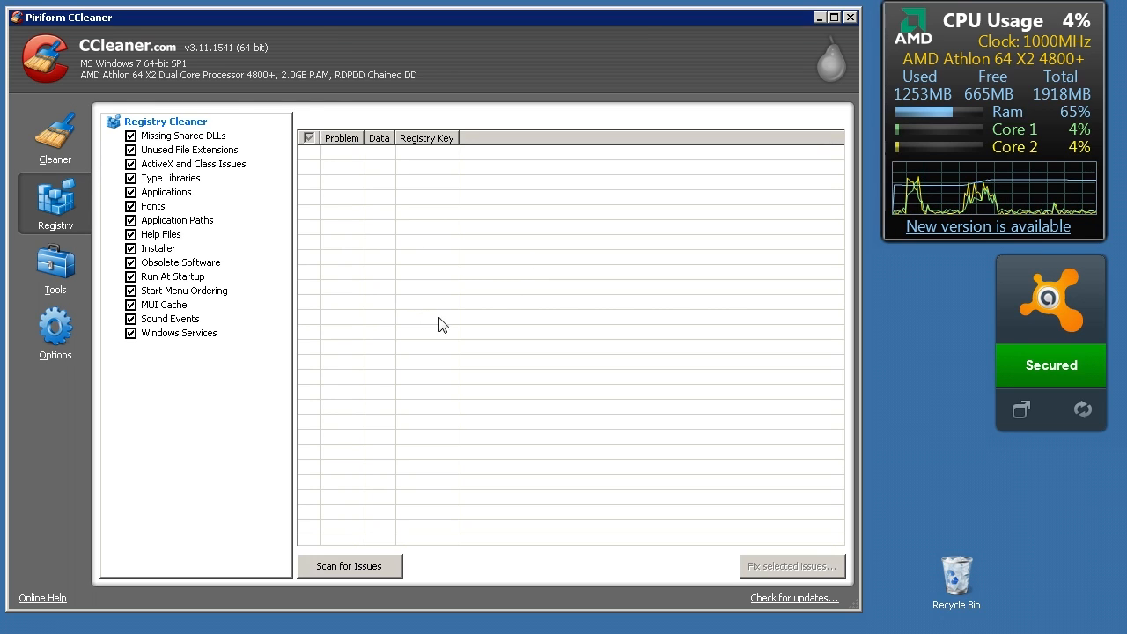
click(327, 568)
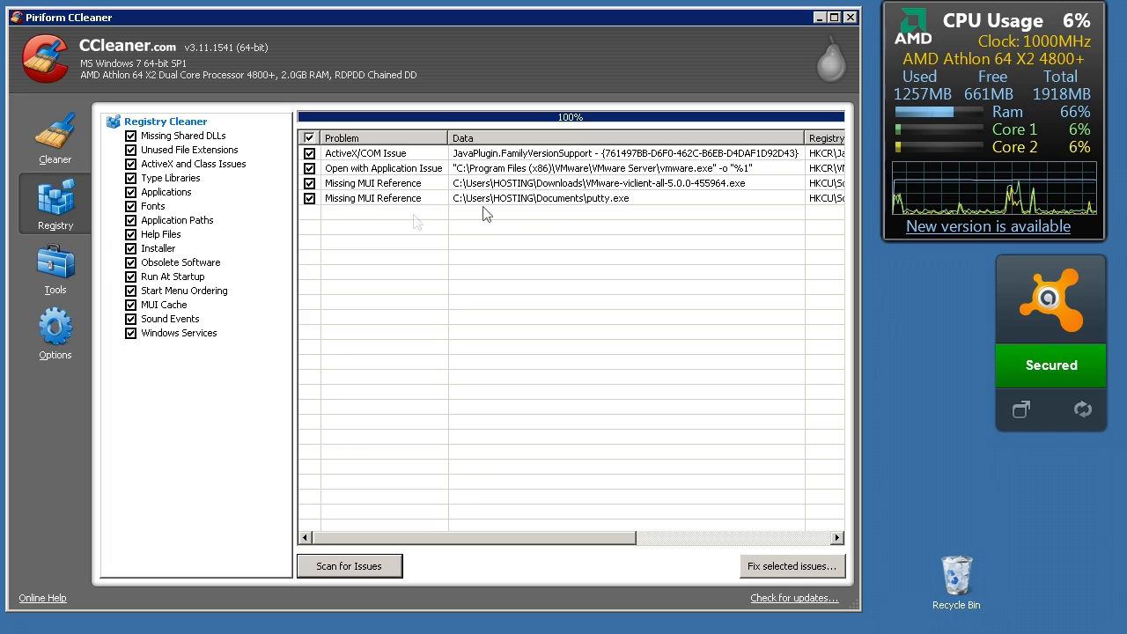
click(594, 184)
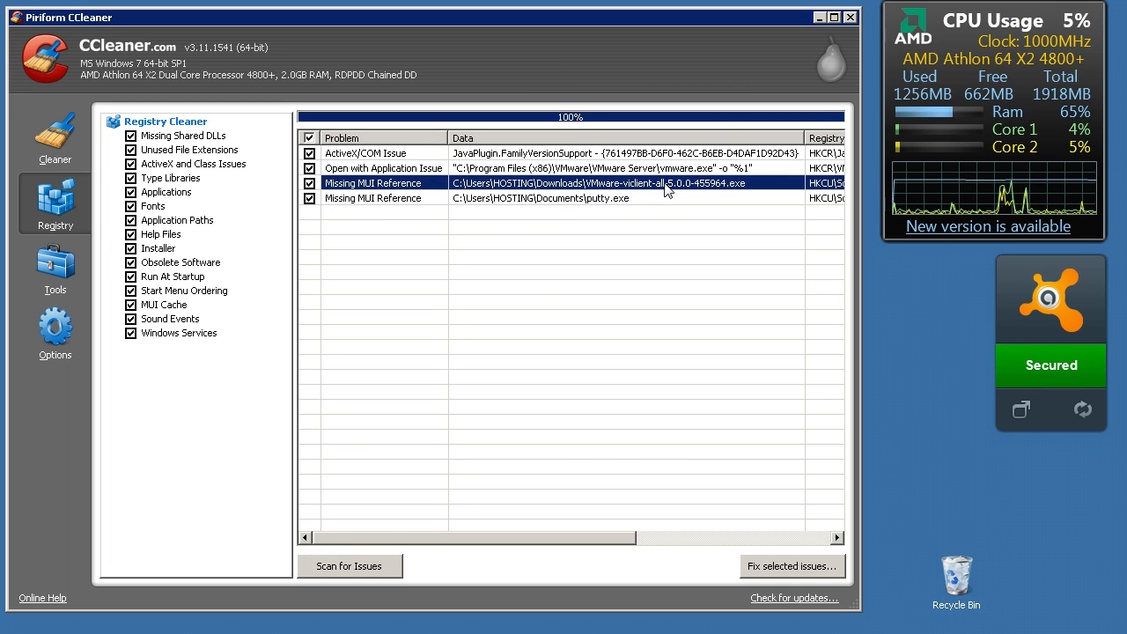
click(670, 170)
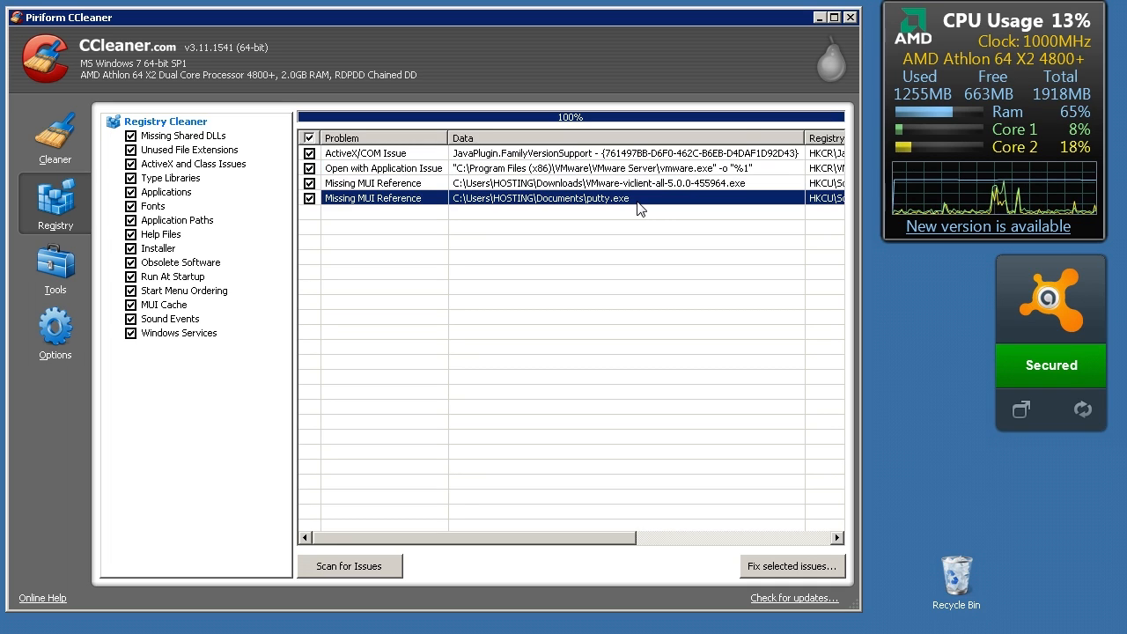
click(640, 201)
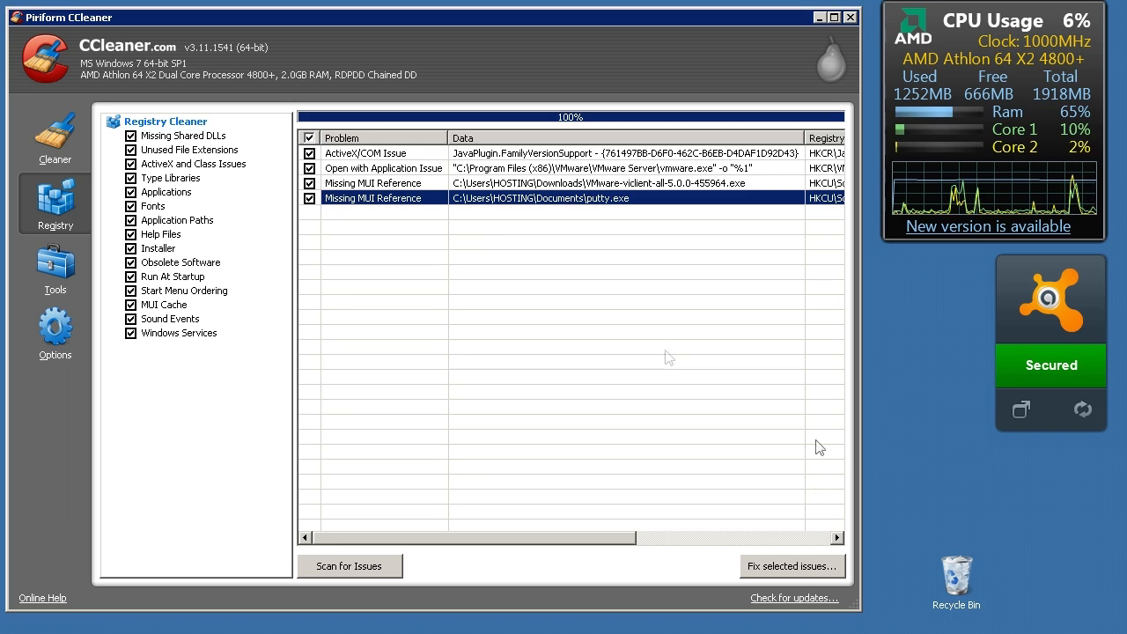
Try clearing all registry issues and selecting only the ActiveX/COM and Open with Application ones, and reselect the whole list
click(309, 138)
click(309, 138)
click(309, 138)
click(309, 154)
click(309, 168)
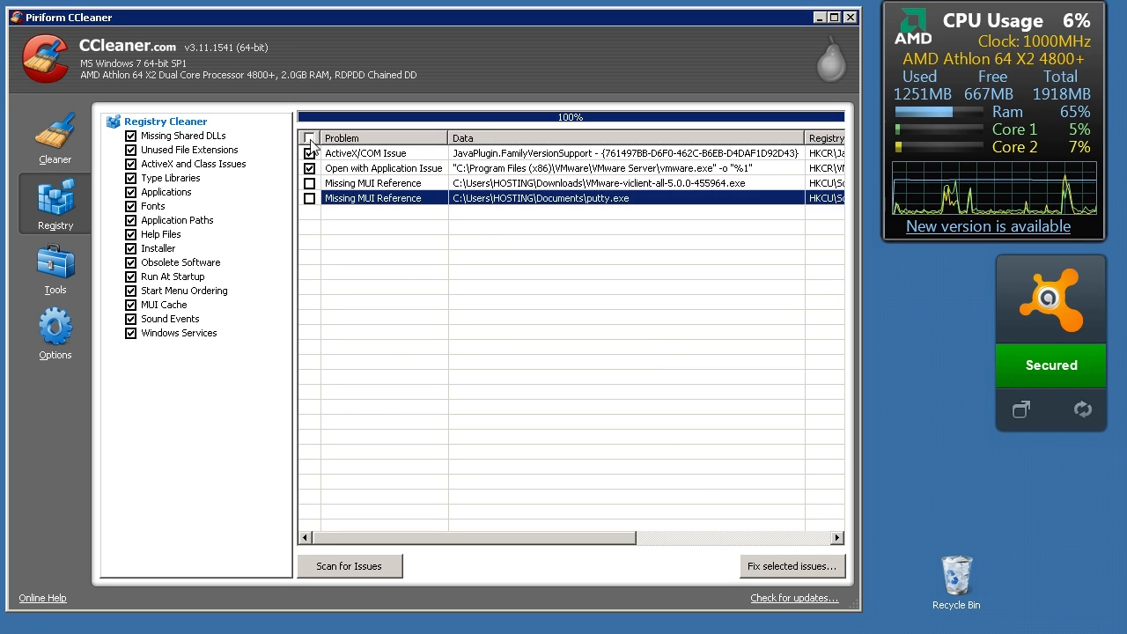
click(308, 138)
Start fixing the selected registry issues without backing up the registry, and fix the ActiveX/COM issue
click(770, 569)
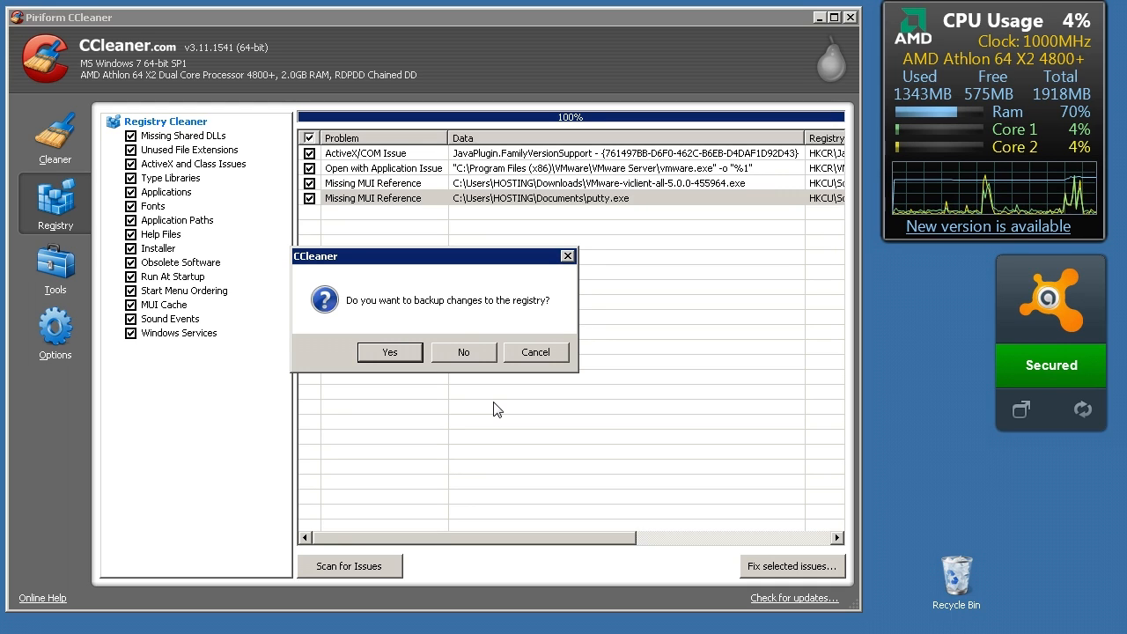
click(452, 351)
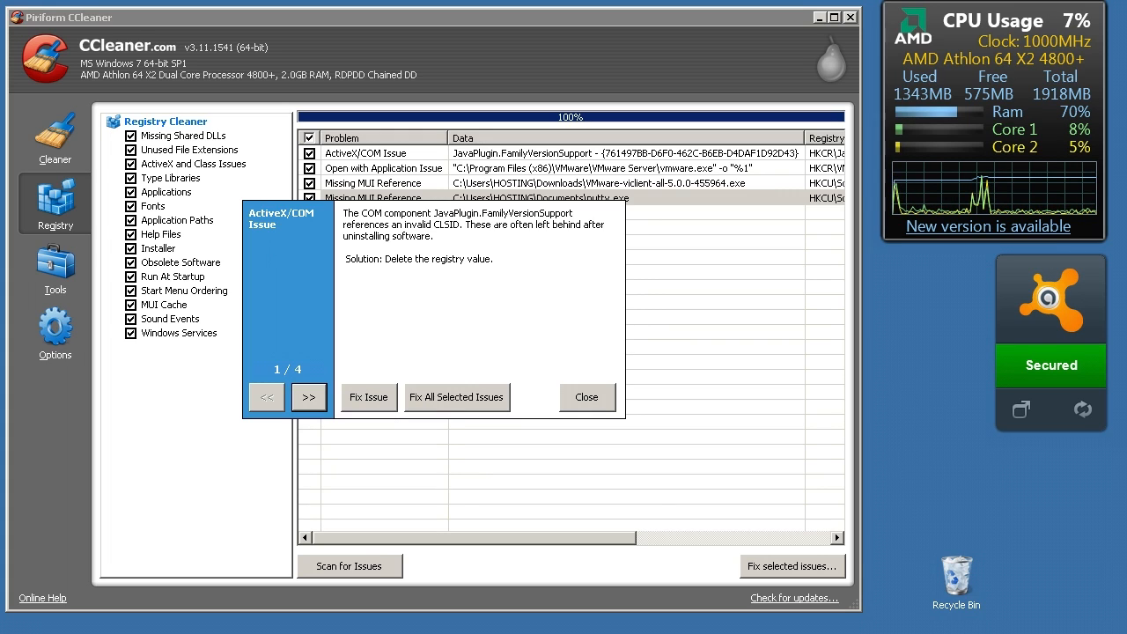
click(360, 403)
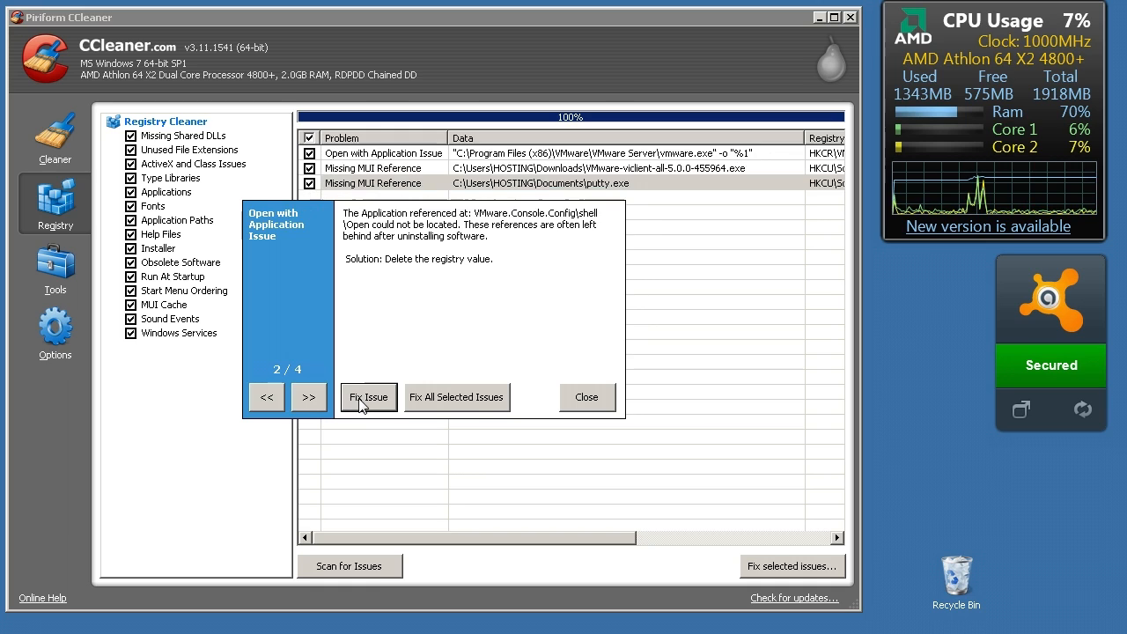
Fix all the remaining selected registry issues at once and scan the registry again
click(473, 405)
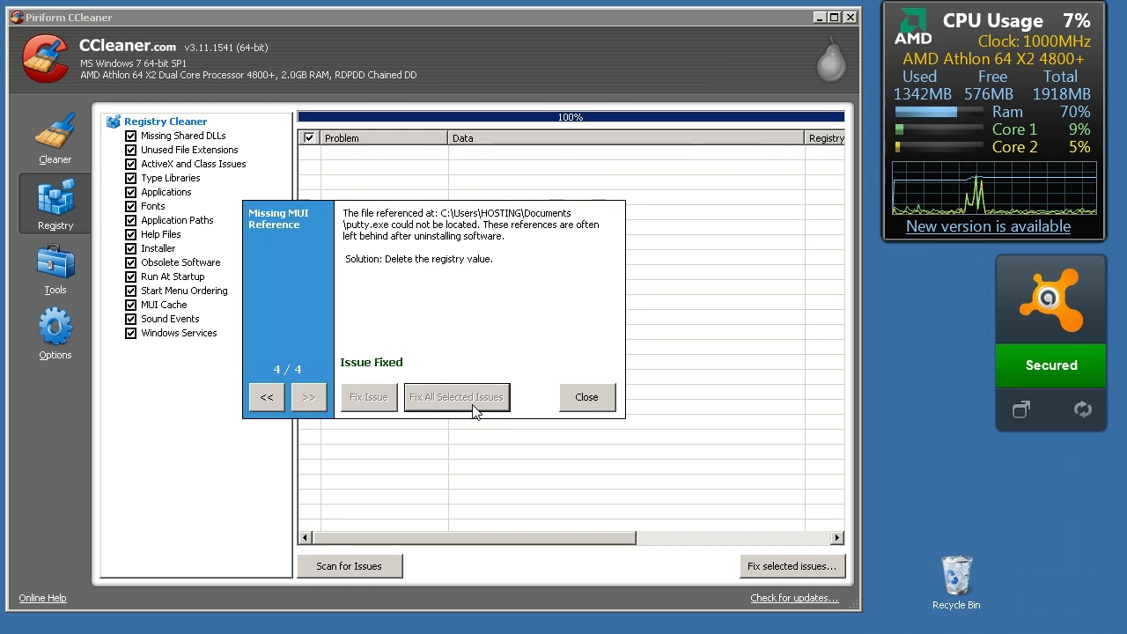
click(592, 404)
click(392, 568)
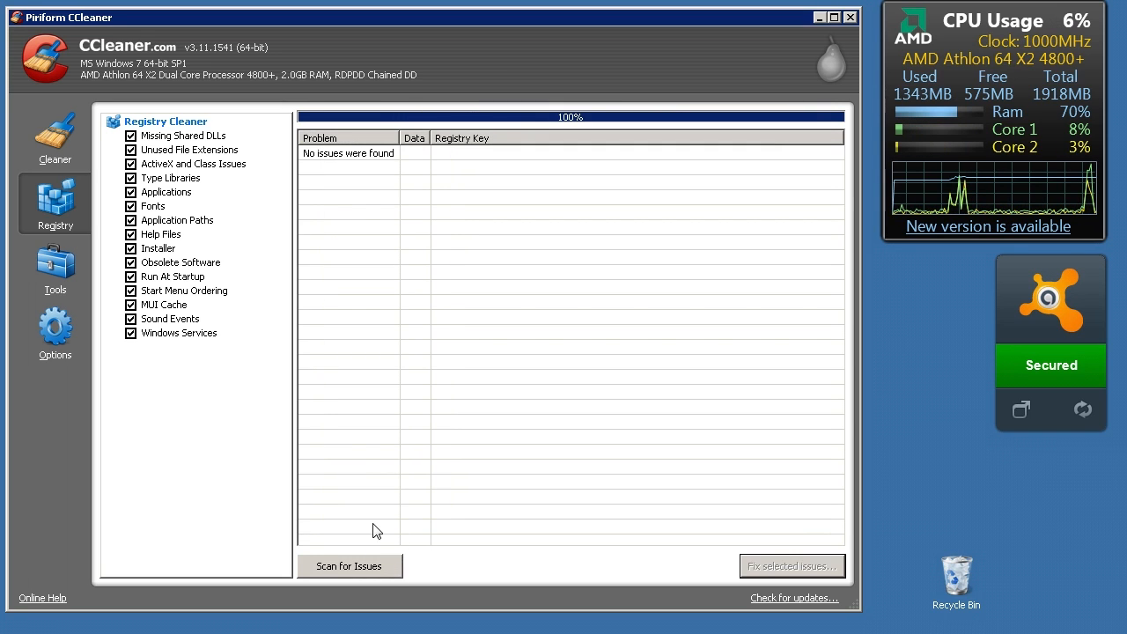
Compare the uninstall tool's program list with Programs and Features in the Windows Control Panel
click(40, 266)
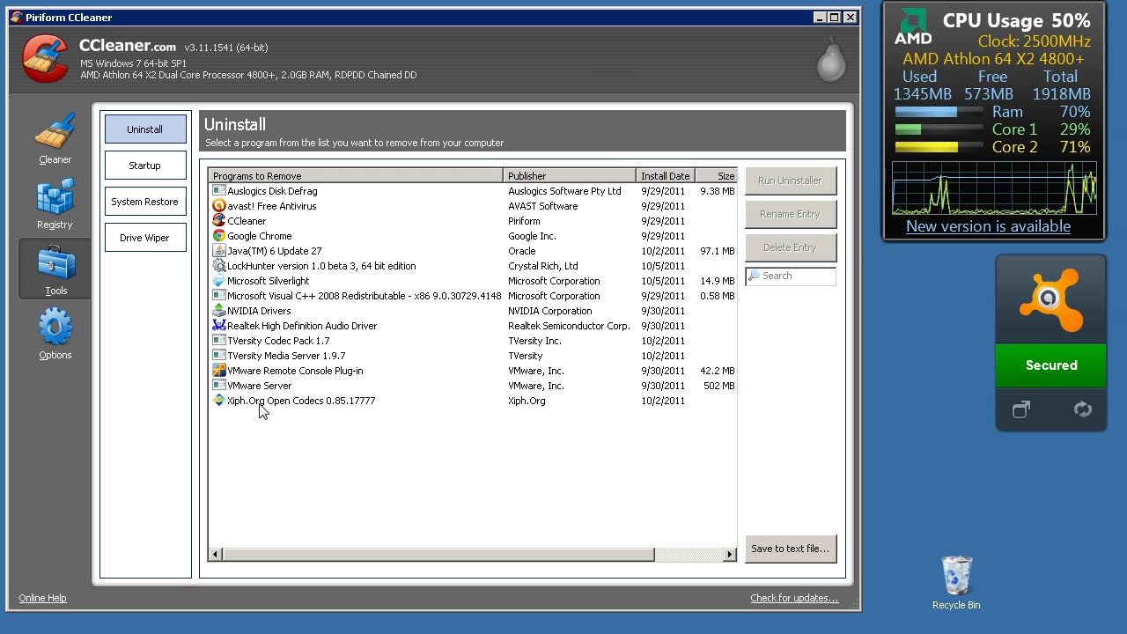
key(super)
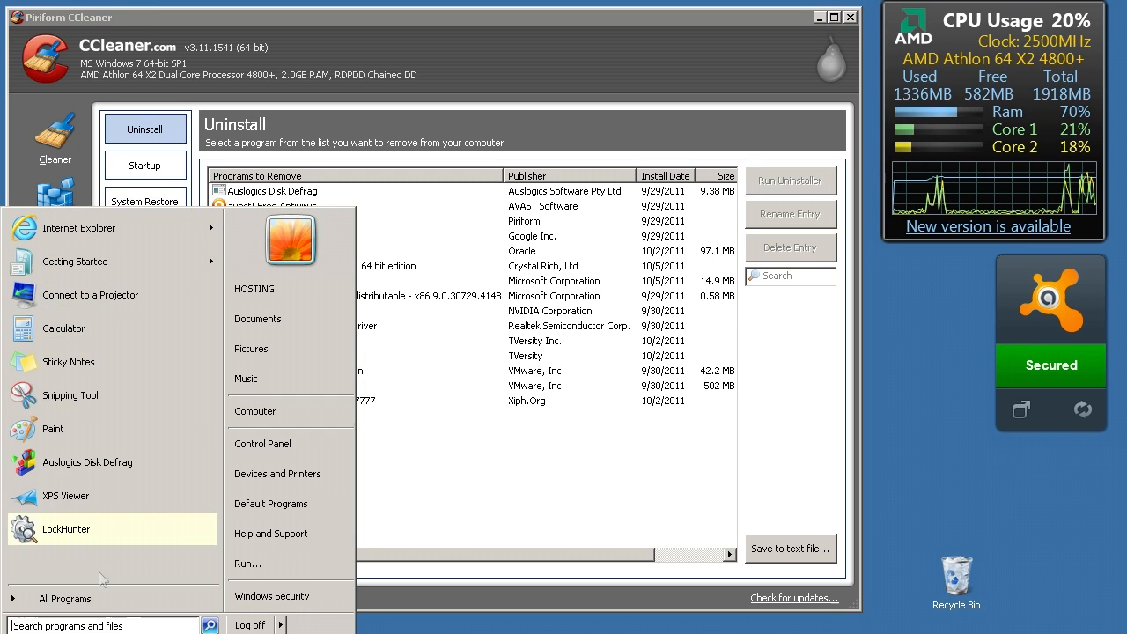
click(266, 447)
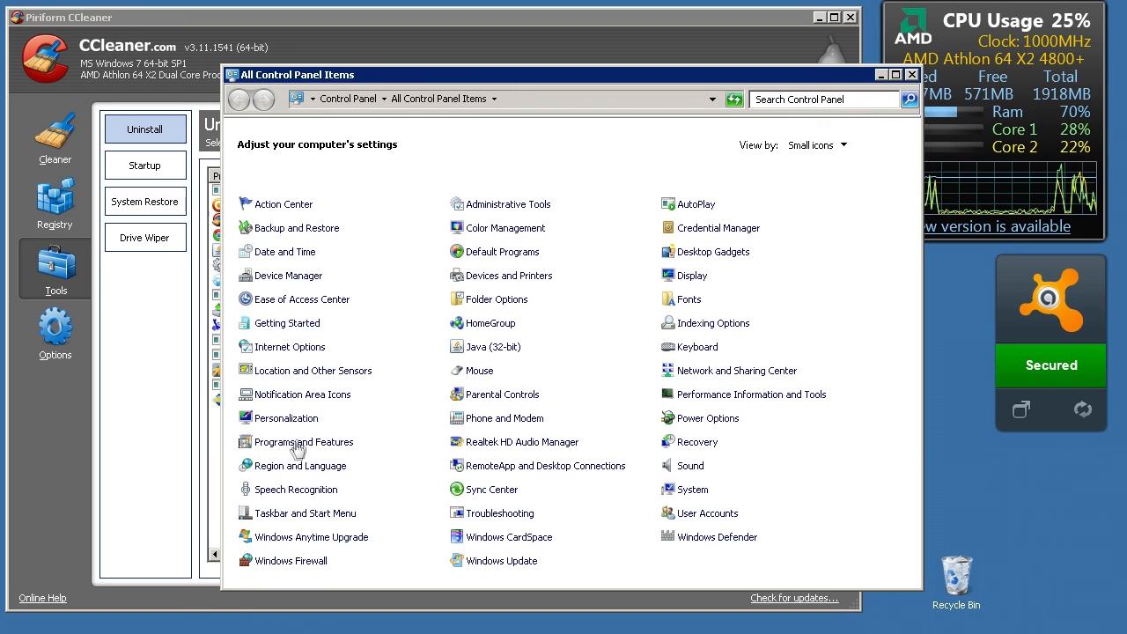
click(295, 448)
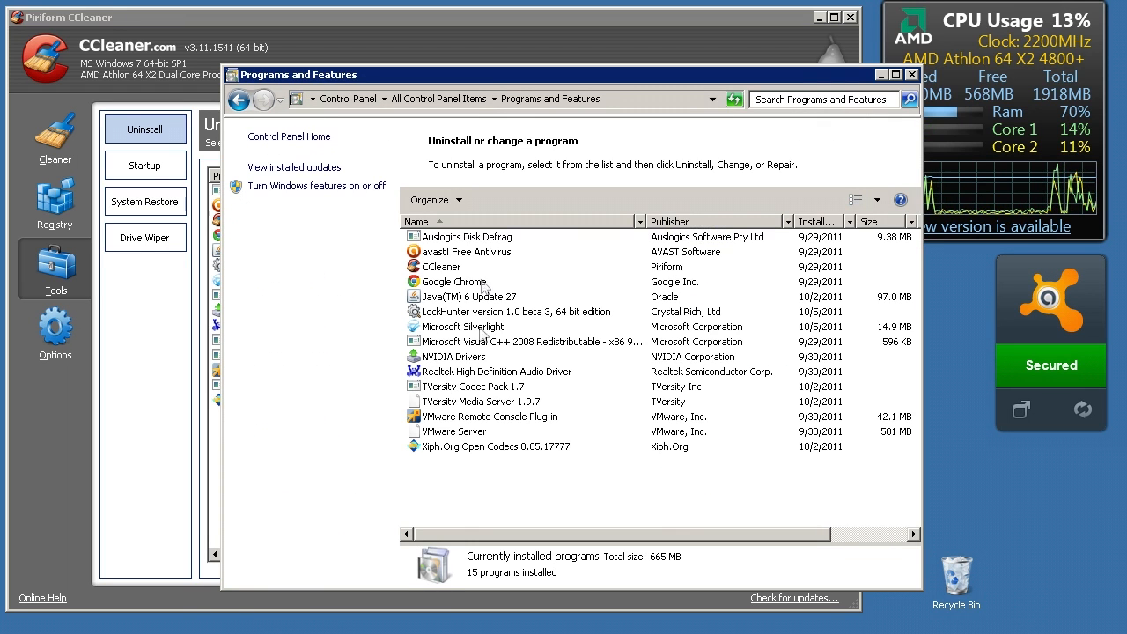
drag(499, 84, 701, 59)
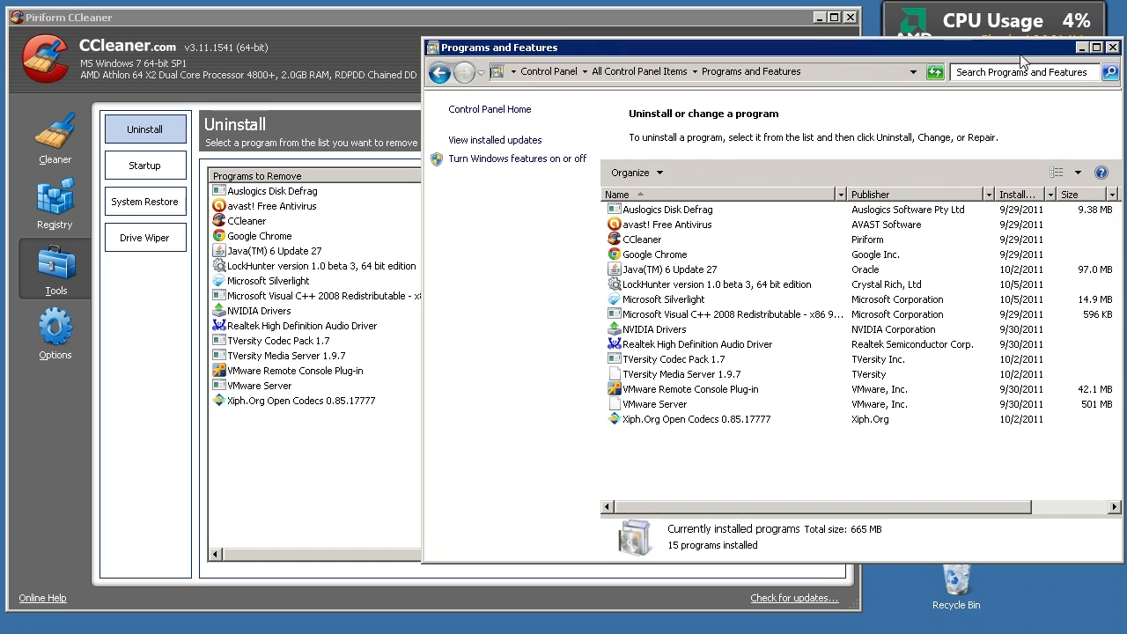
click(1112, 47)
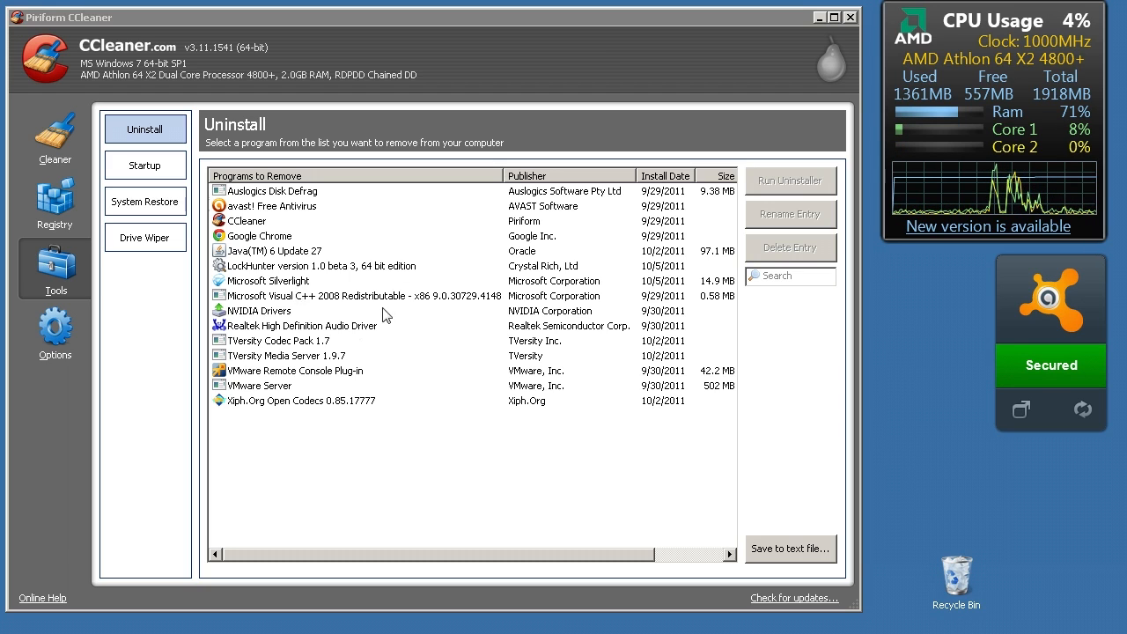
Look through individual entries in the uninstall list, including Microsoft Visual C++ 2008, NVIDIA Drivers and TVersity Codec Pack 1.7
click(276, 310)
click(265, 282)
click(277, 238)
click(272, 296)
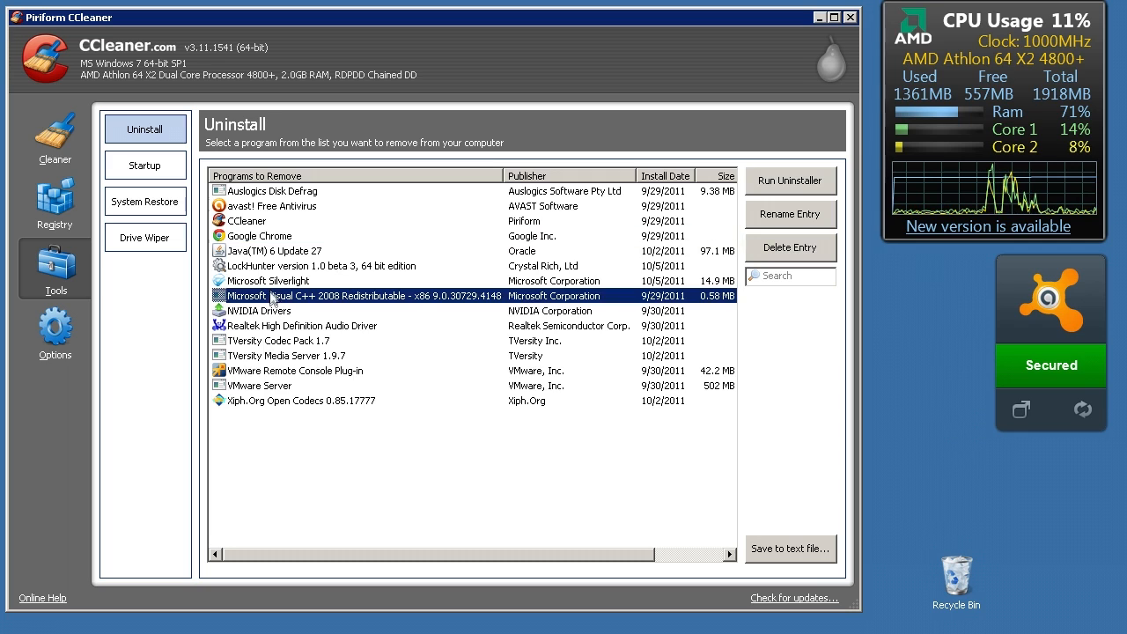
click(257, 372)
click(262, 311)
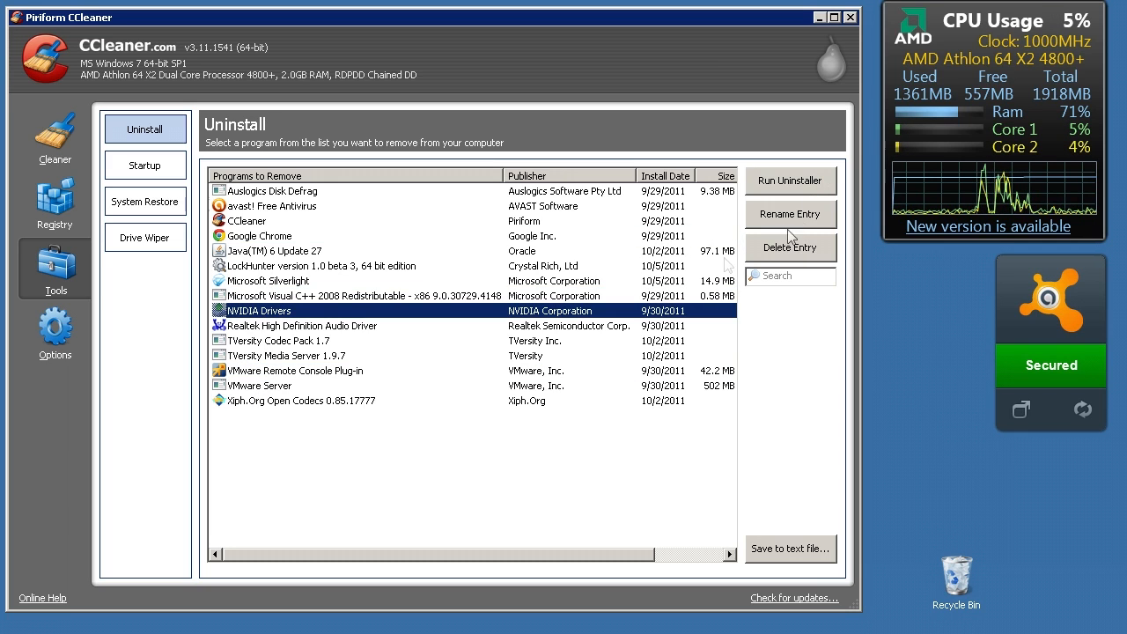
click(292, 356)
click(289, 347)
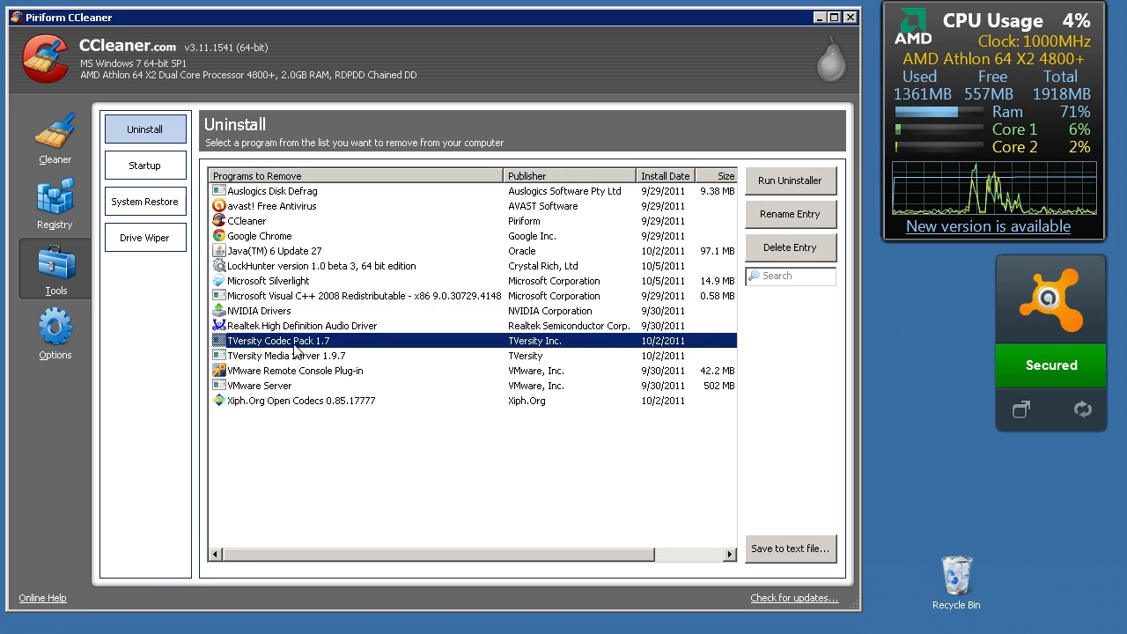
Rename the Microsoft Silverlight entry in the uninstall list as "Micro$oft $ilverLight"
click(278, 282)
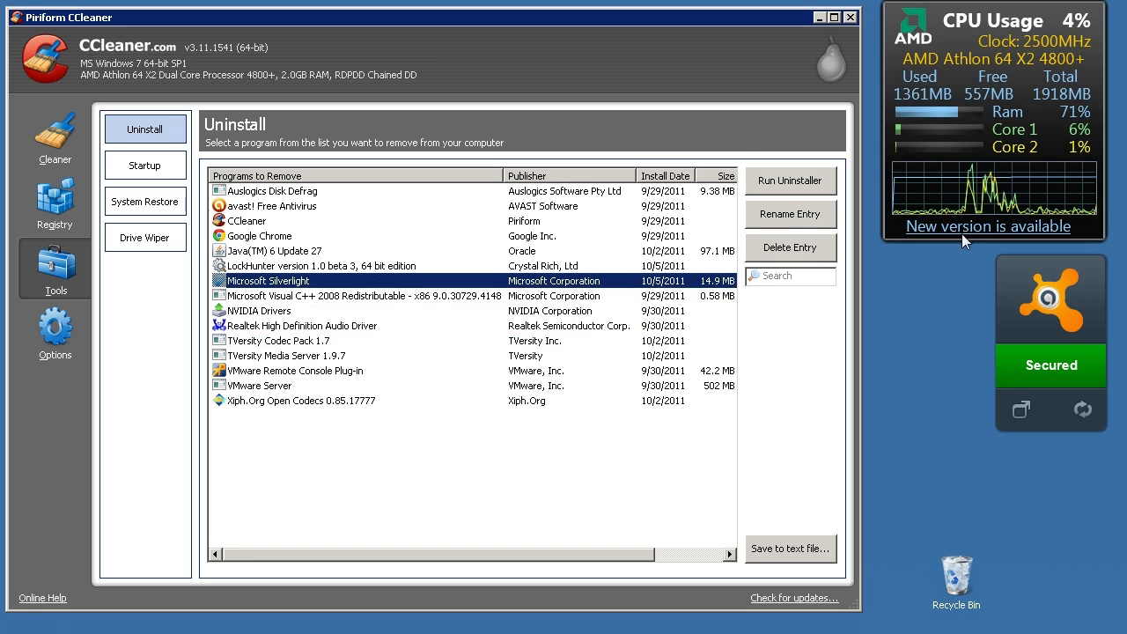
click(828, 220)
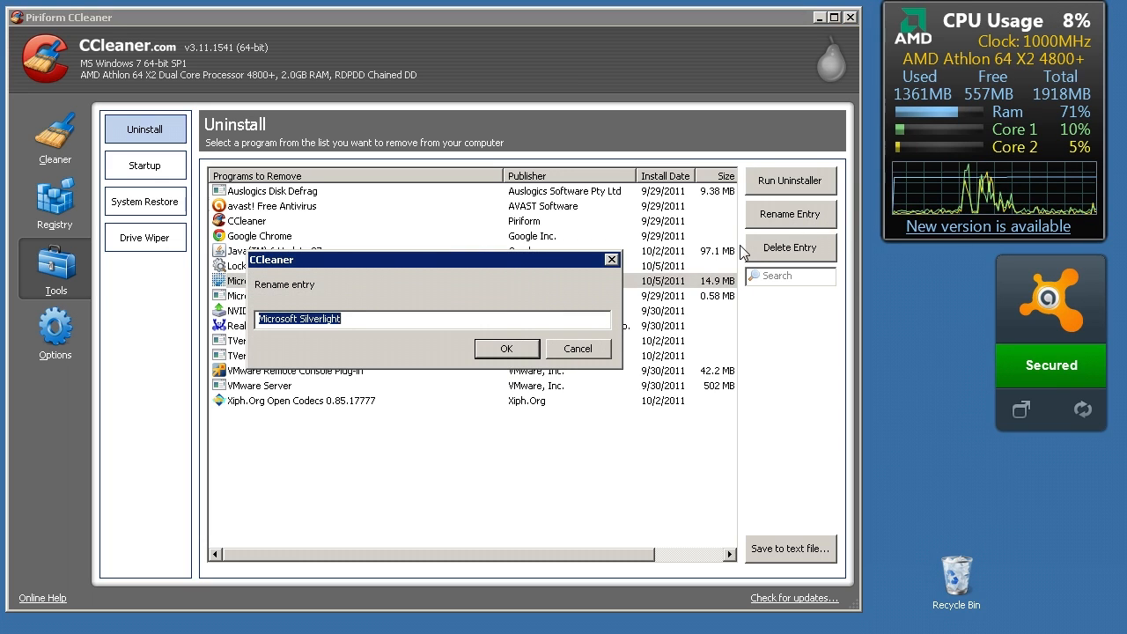
text(Micro)
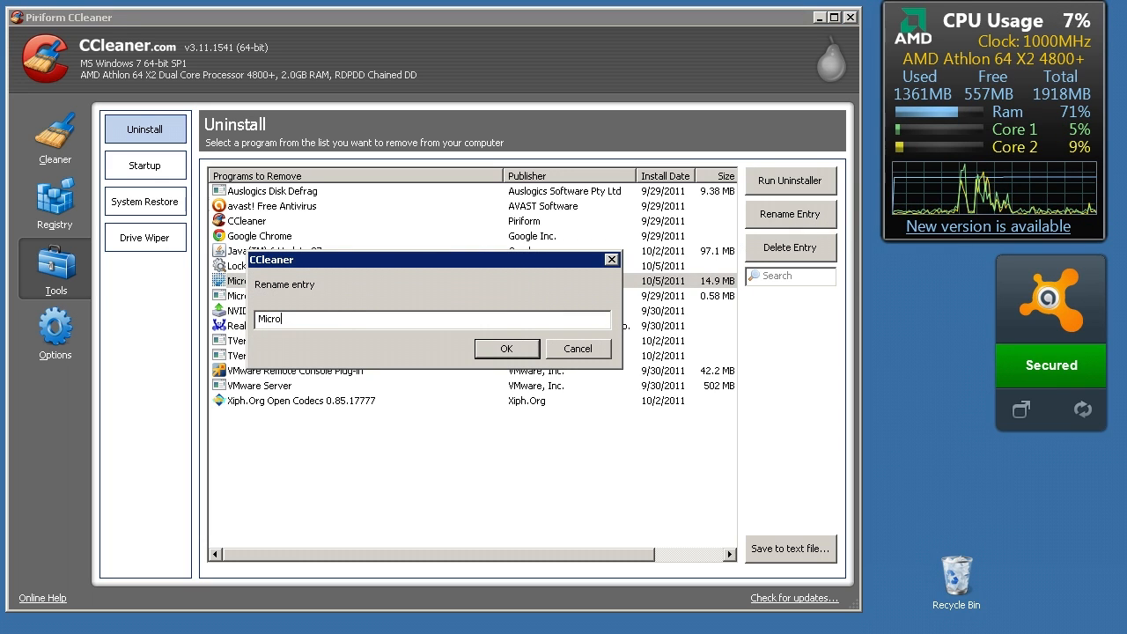
text($oft)
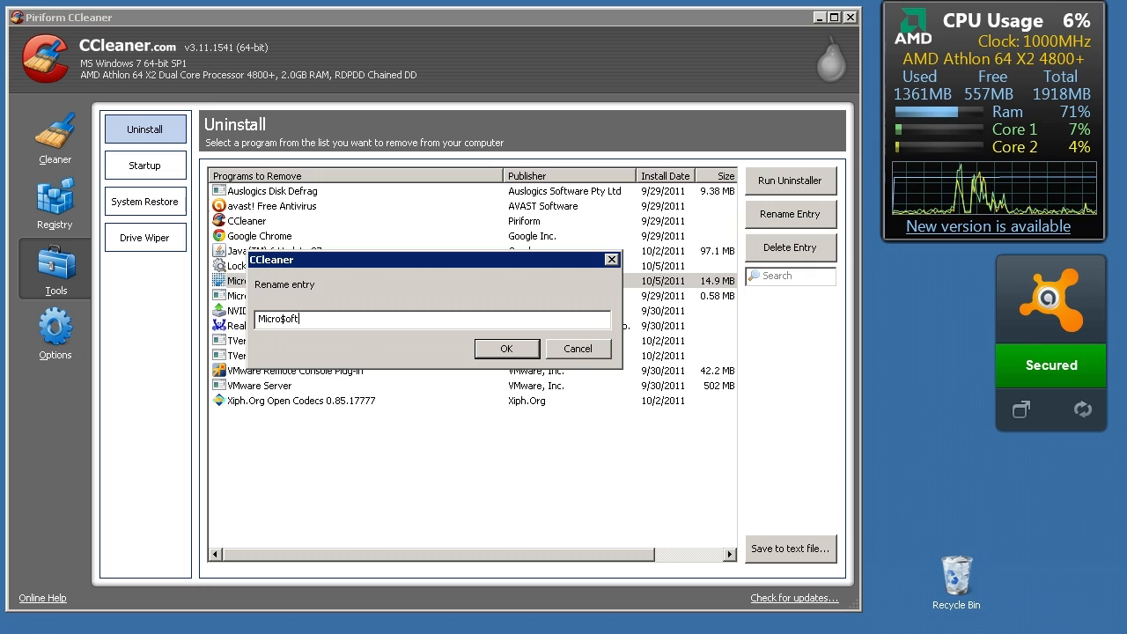
text( $i)
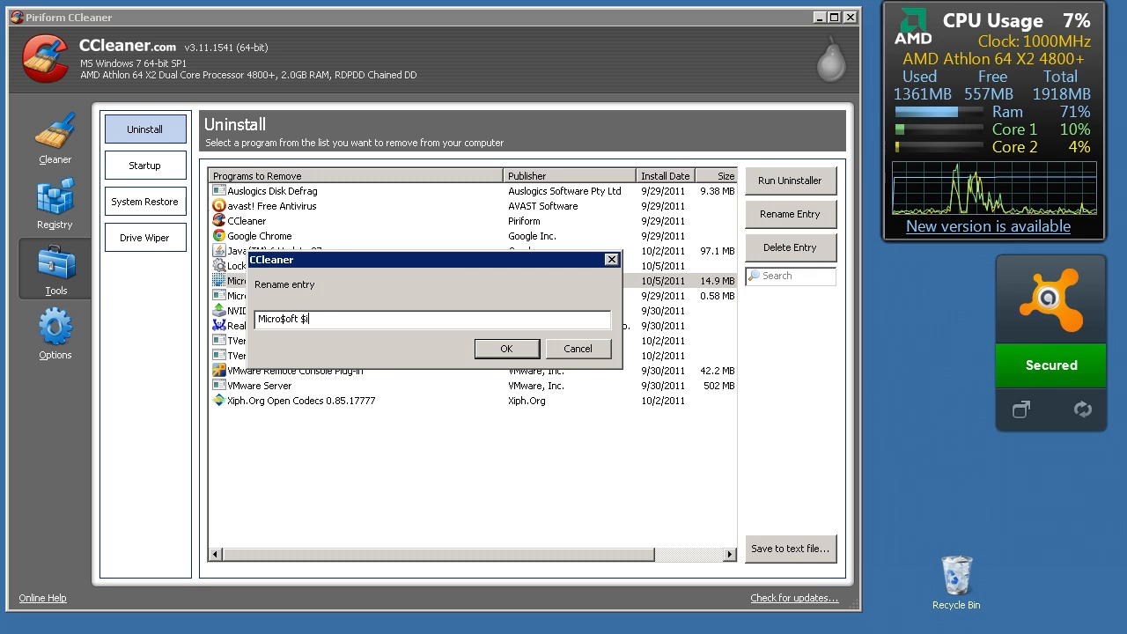
text(lverLi)
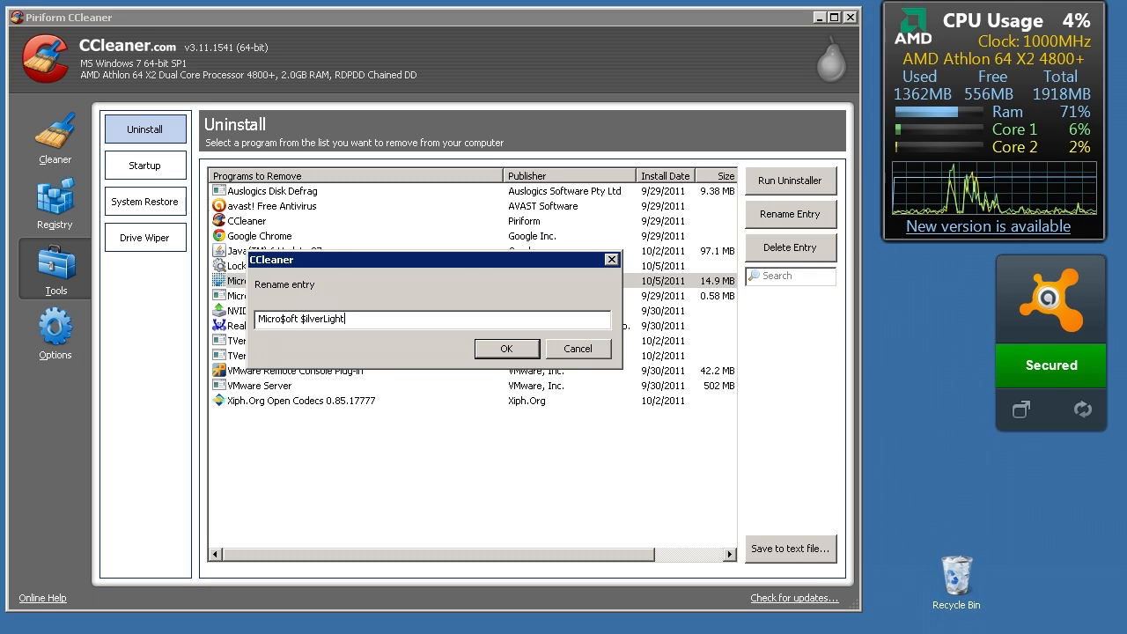
text(ght)
click(506, 349)
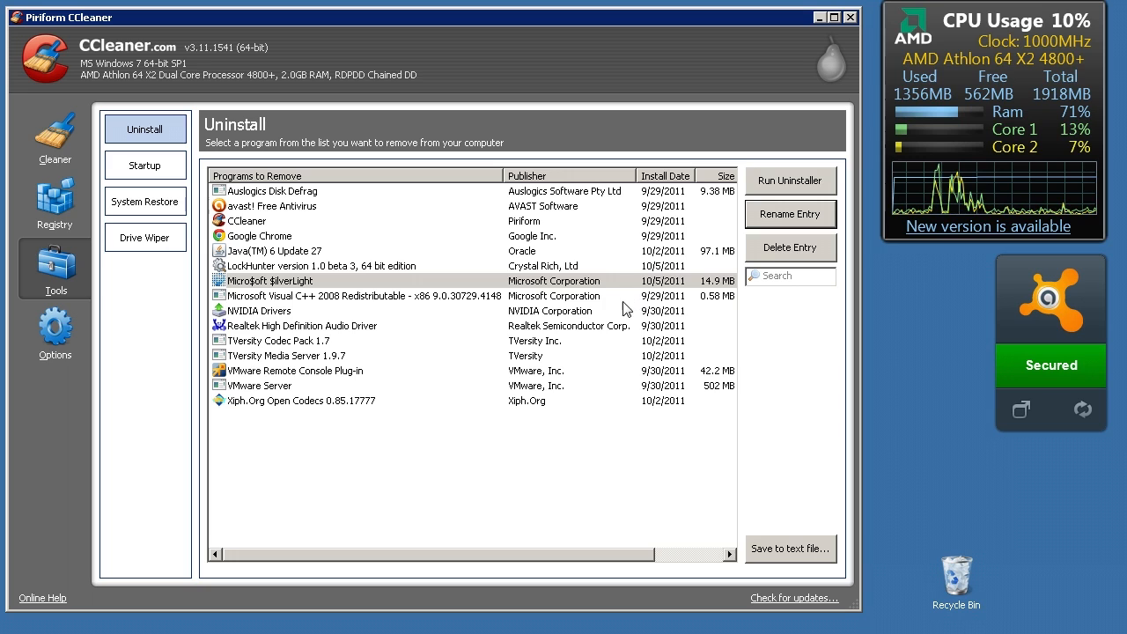
click(341, 280)
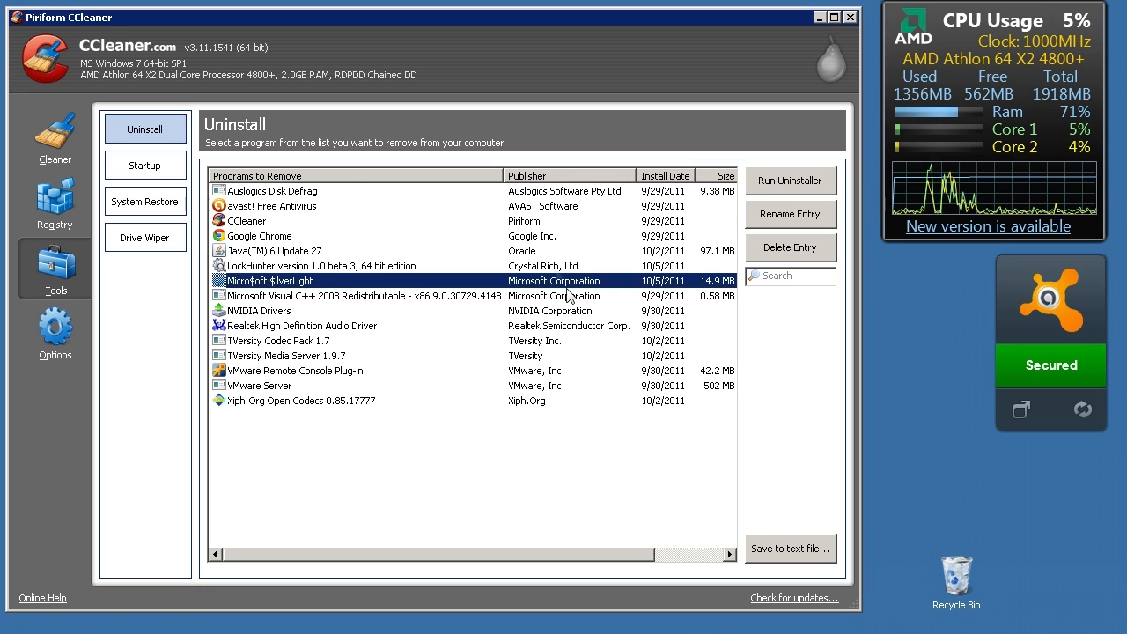
Delete the Auslogics Disk Defrag entry from the uninstall list without running its uninstaller
click(292, 194)
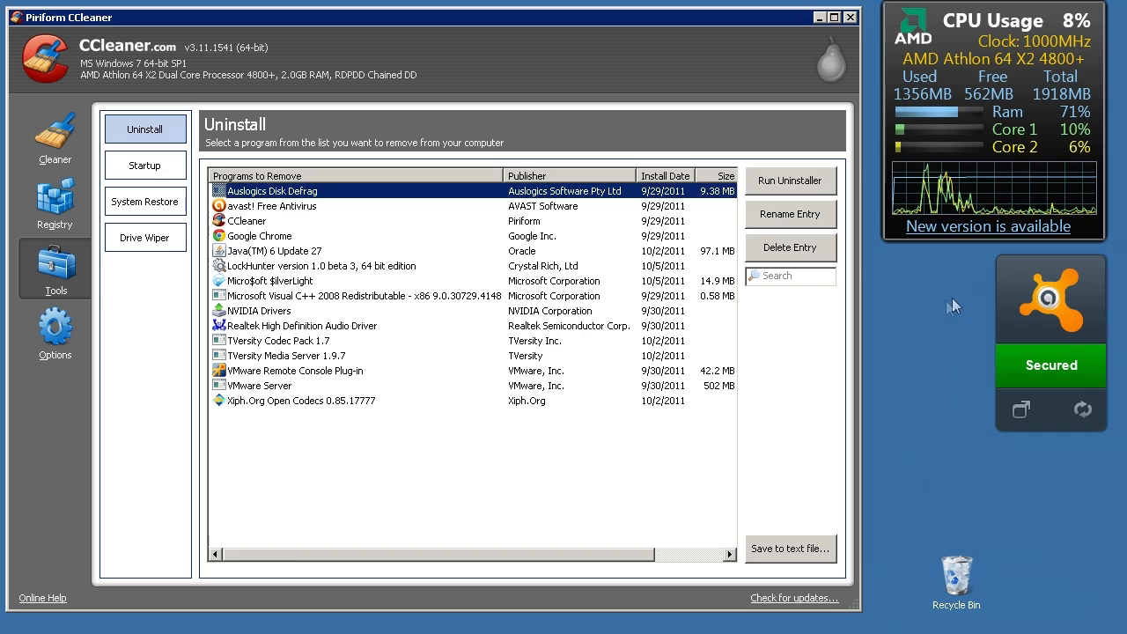
click(797, 250)
click(492, 355)
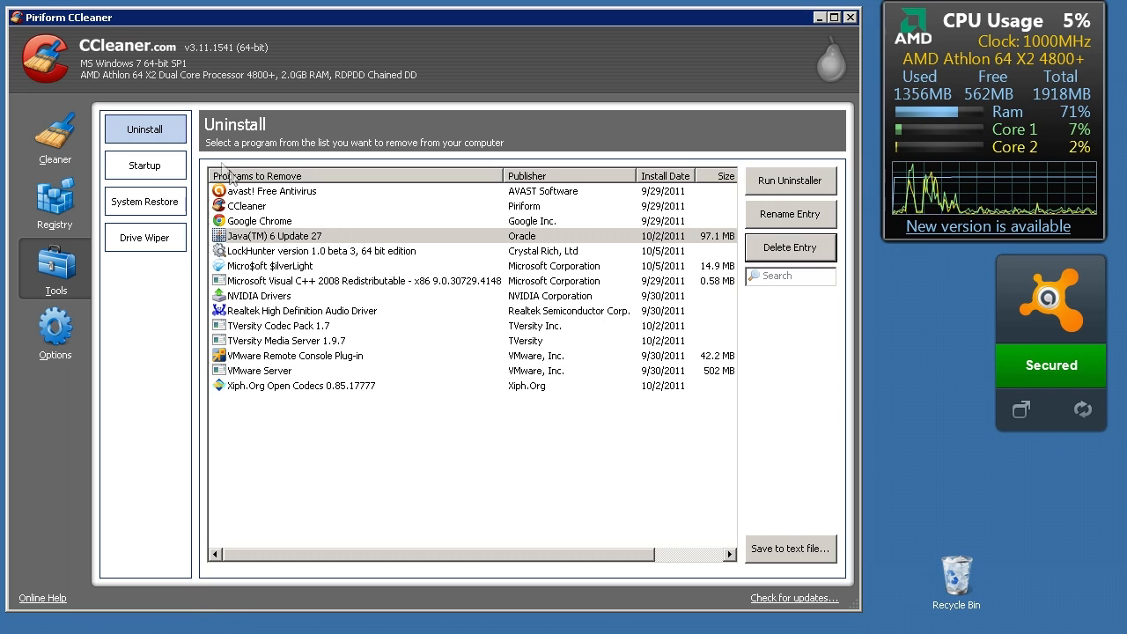
Disable the avast program in the list of startup programs and enable it again
click(146, 165)
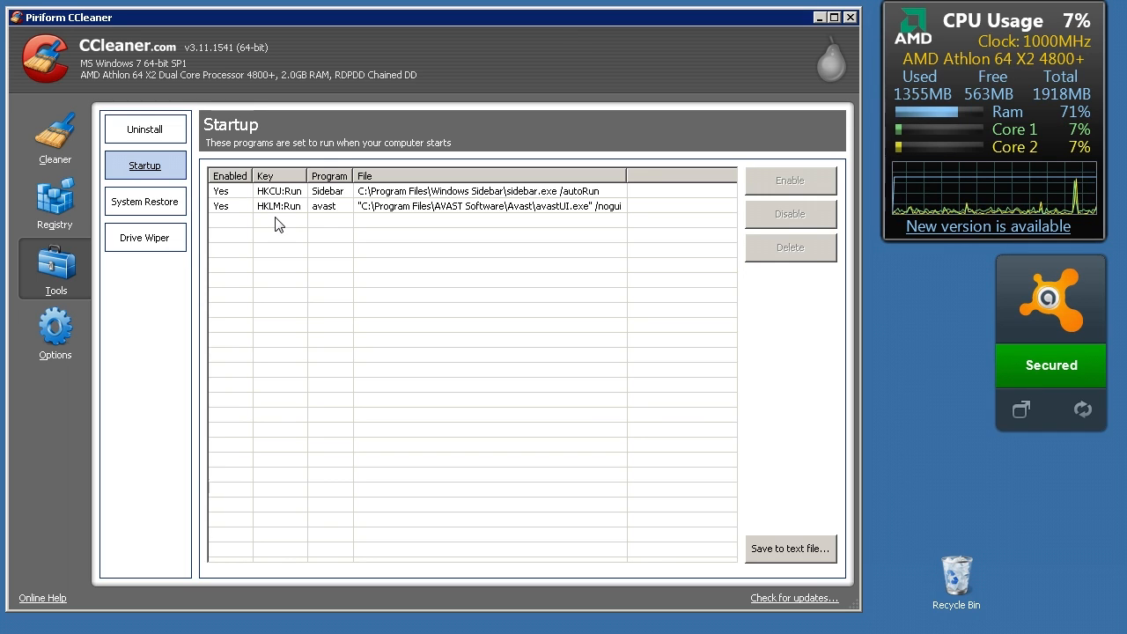
click(299, 211)
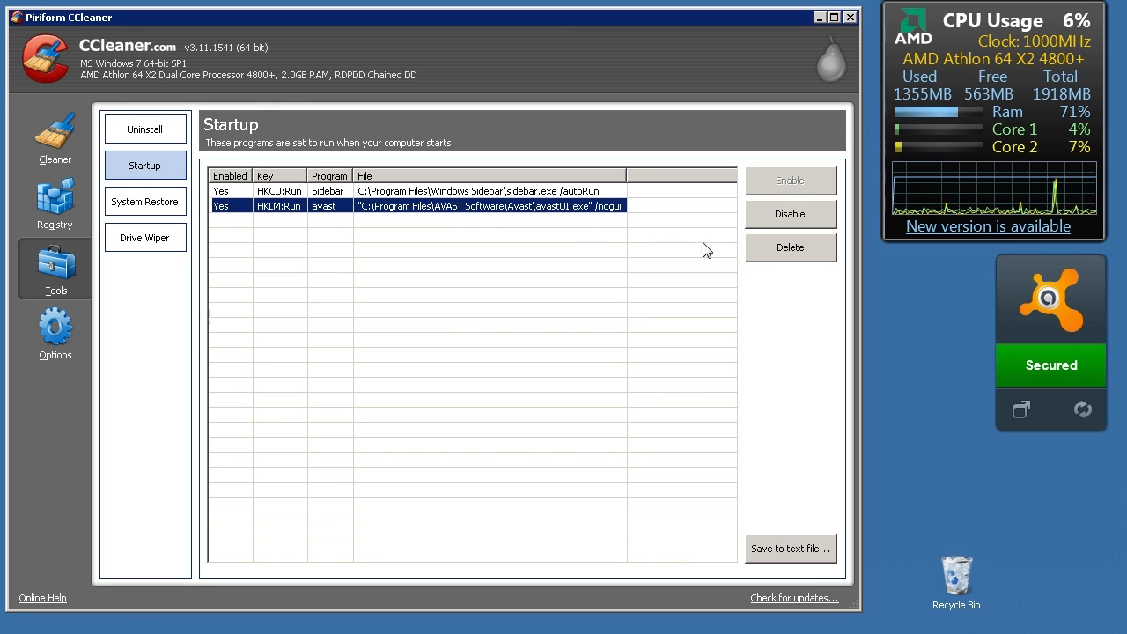
click(786, 219)
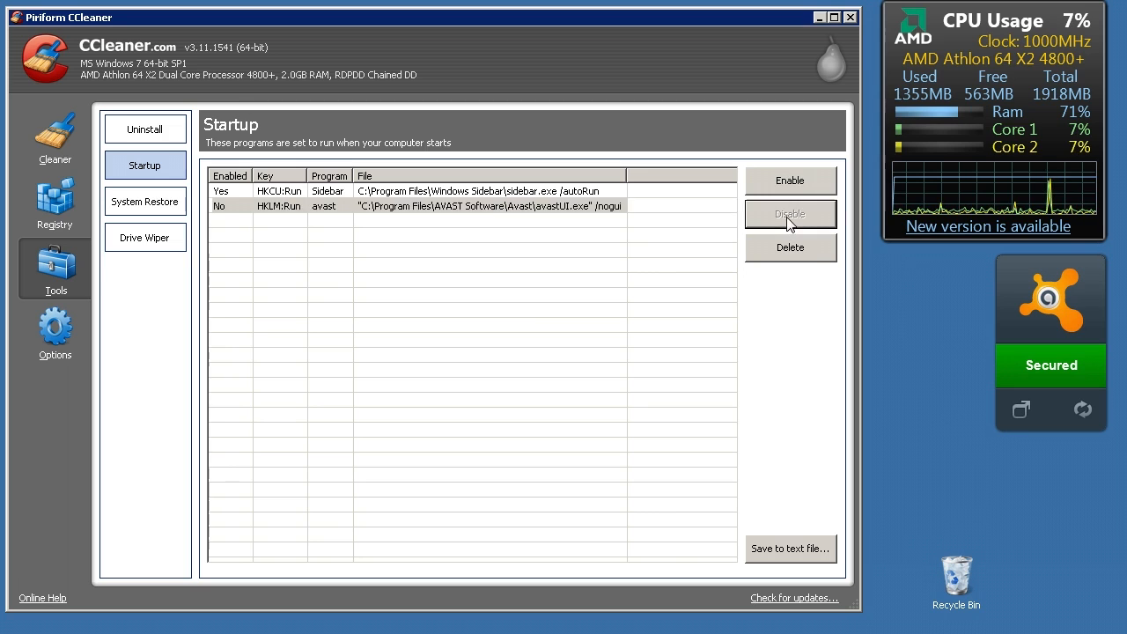
click(463, 206)
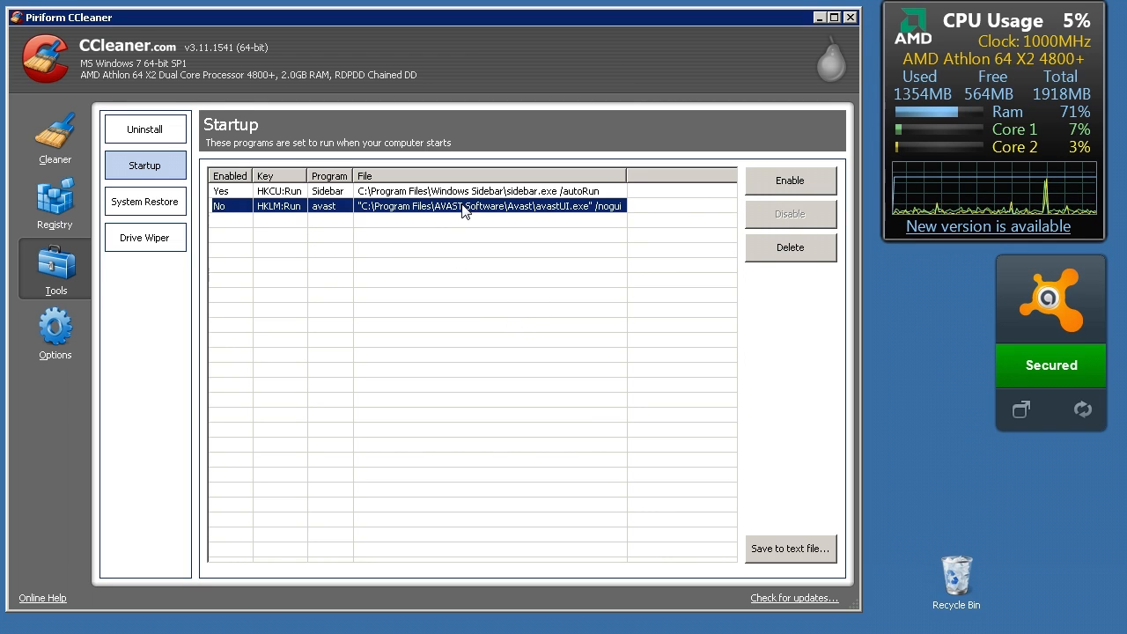
click(790, 181)
click(383, 314)
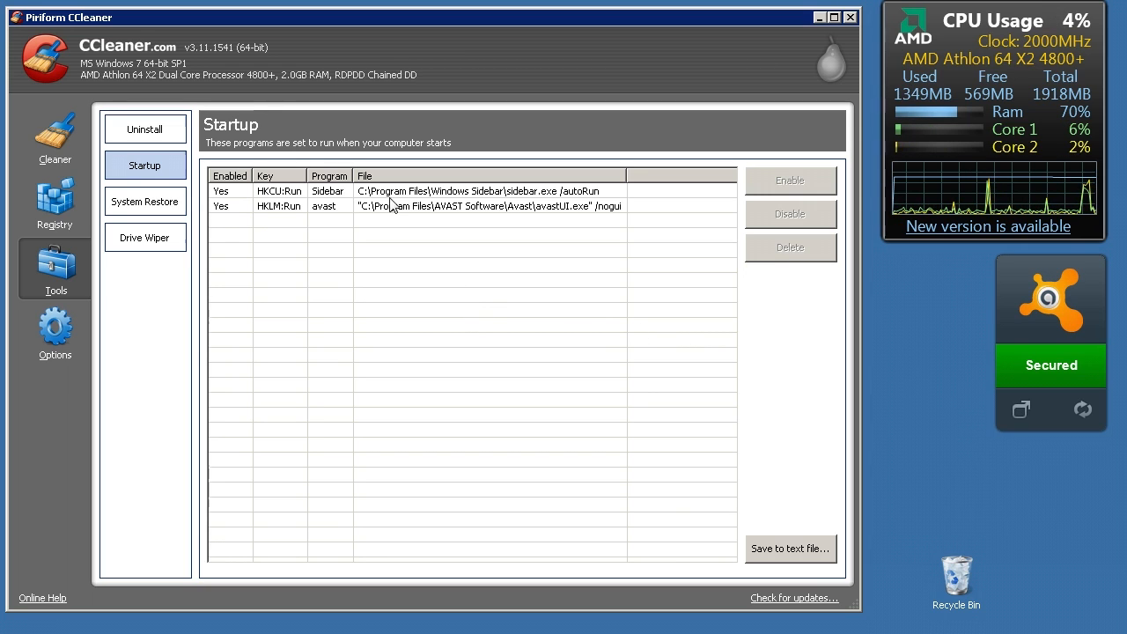
View the System Restore points and select the one described as Removed Windows Live ID Sign-in Assistant
click(163, 209)
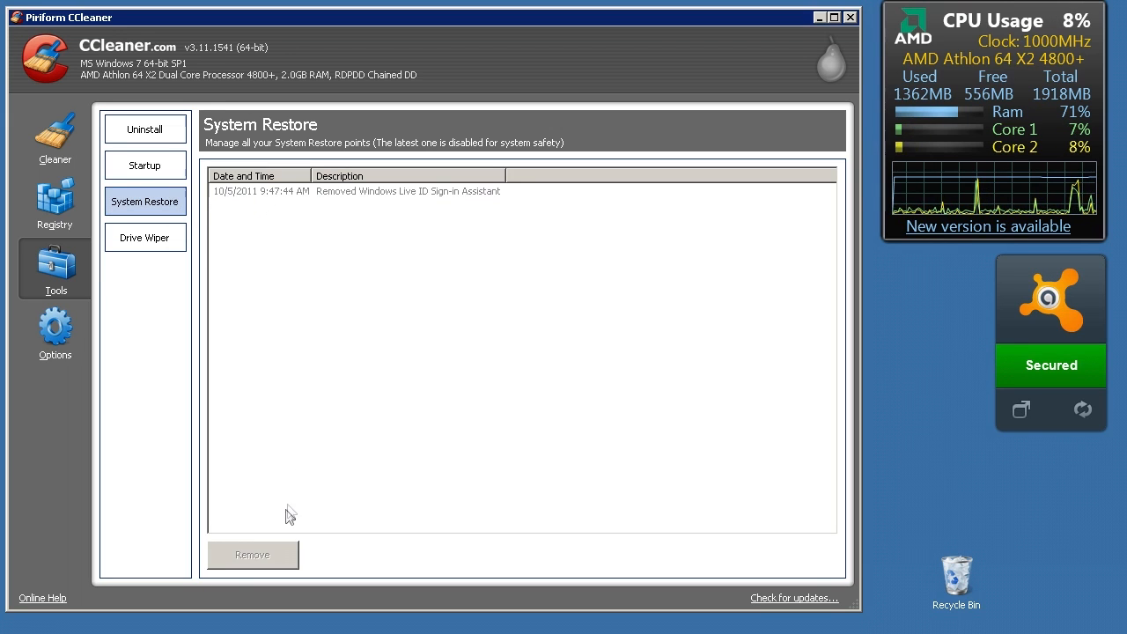
click(269, 193)
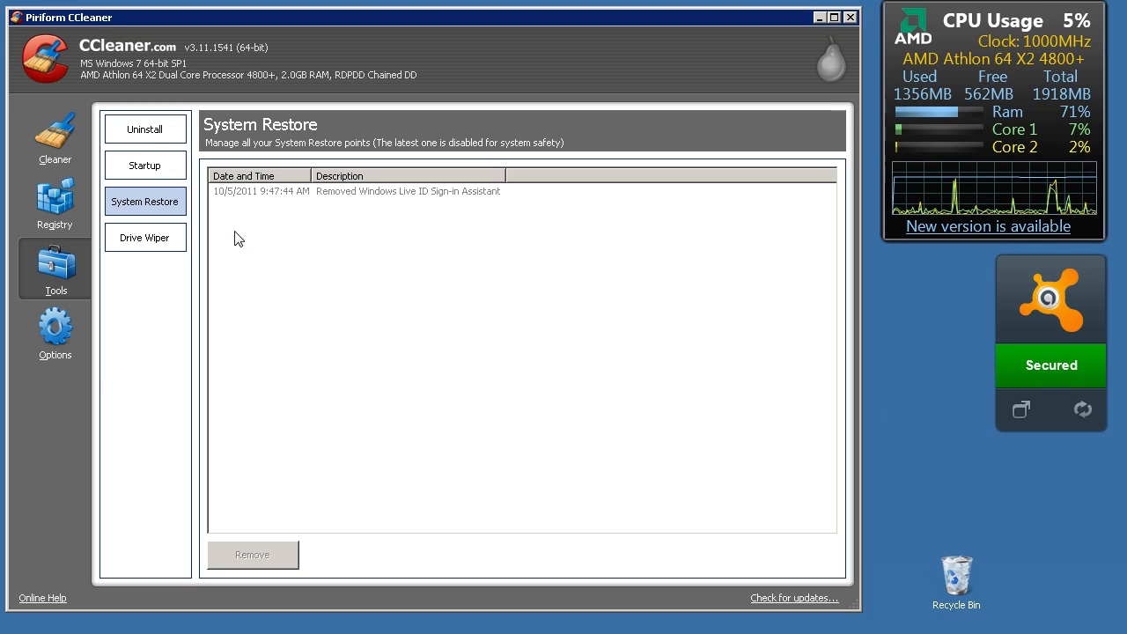
click(245, 194)
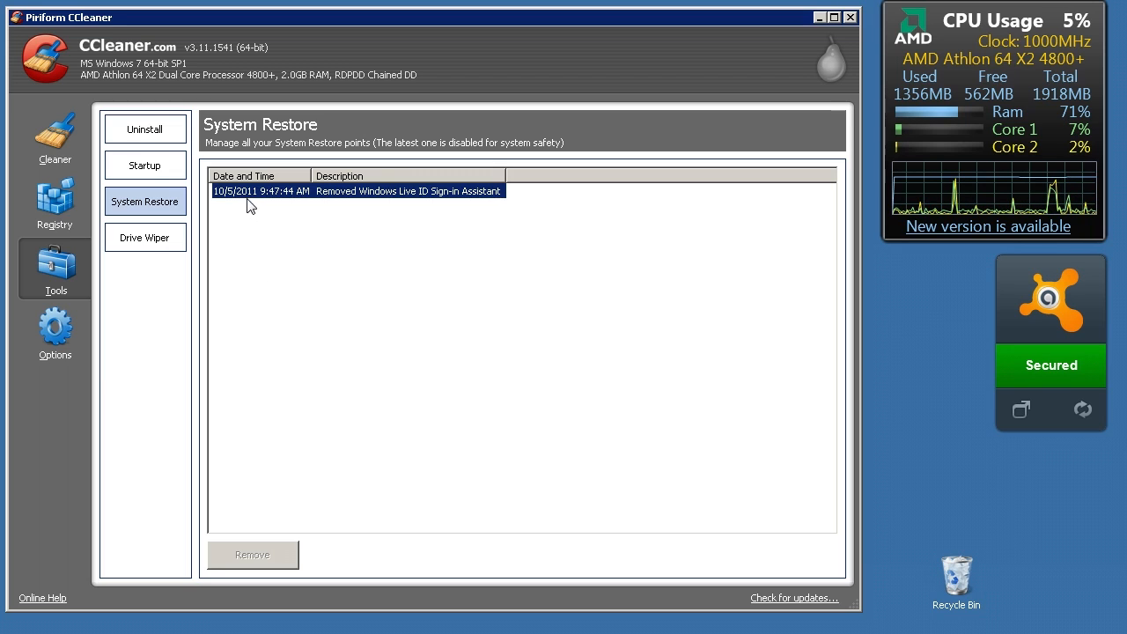
Set the Drive Wiper to Simple Overwrite (1 pass) security and to wipe Free Space Only
click(171, 247)
drag(503, 278, 517, 237)
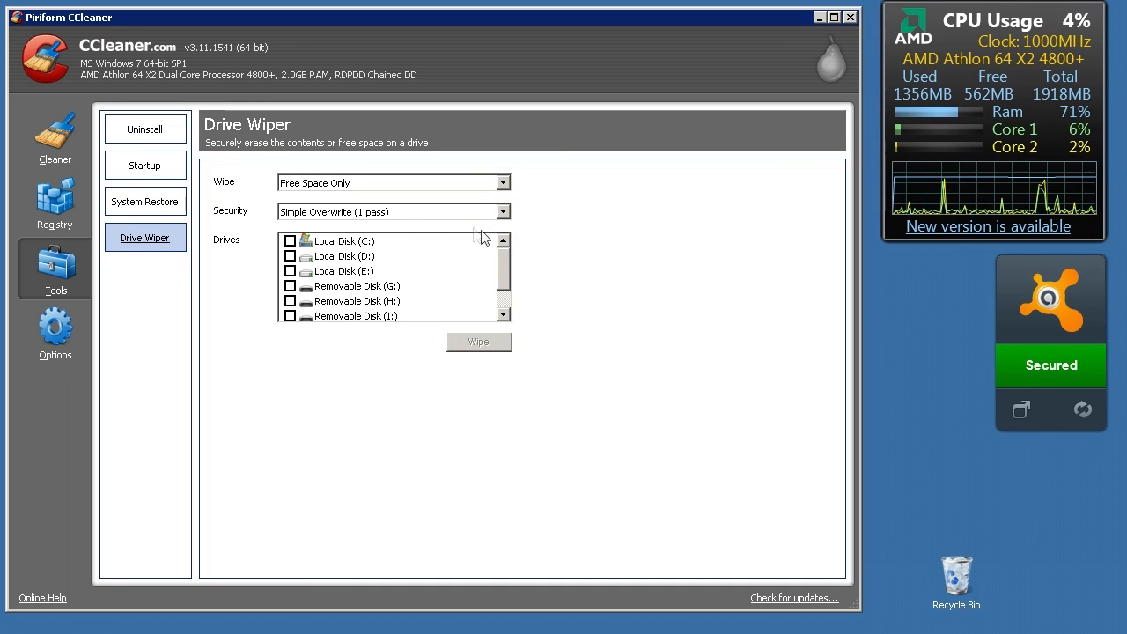
click(448, 212)
click(449, 225)
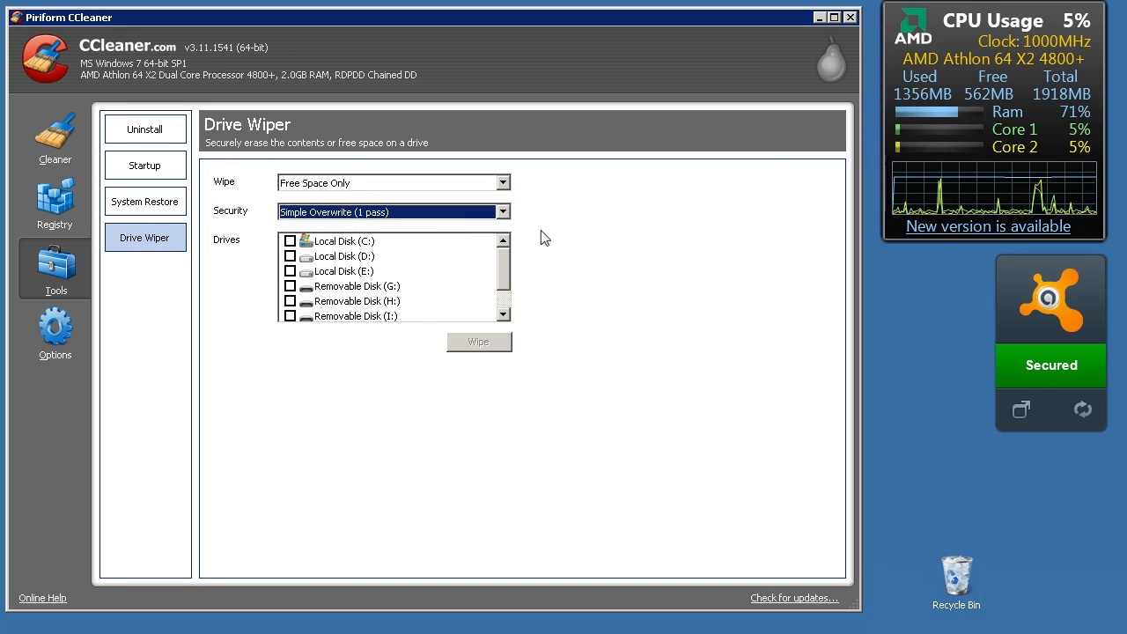
click(445, 184)
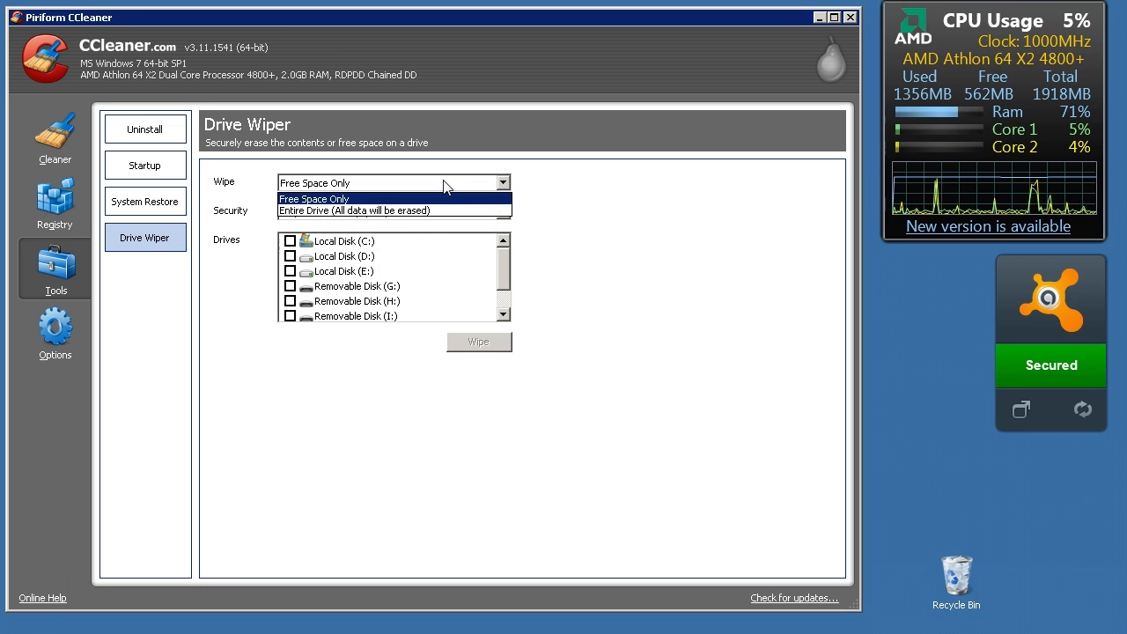
click(432, 199)
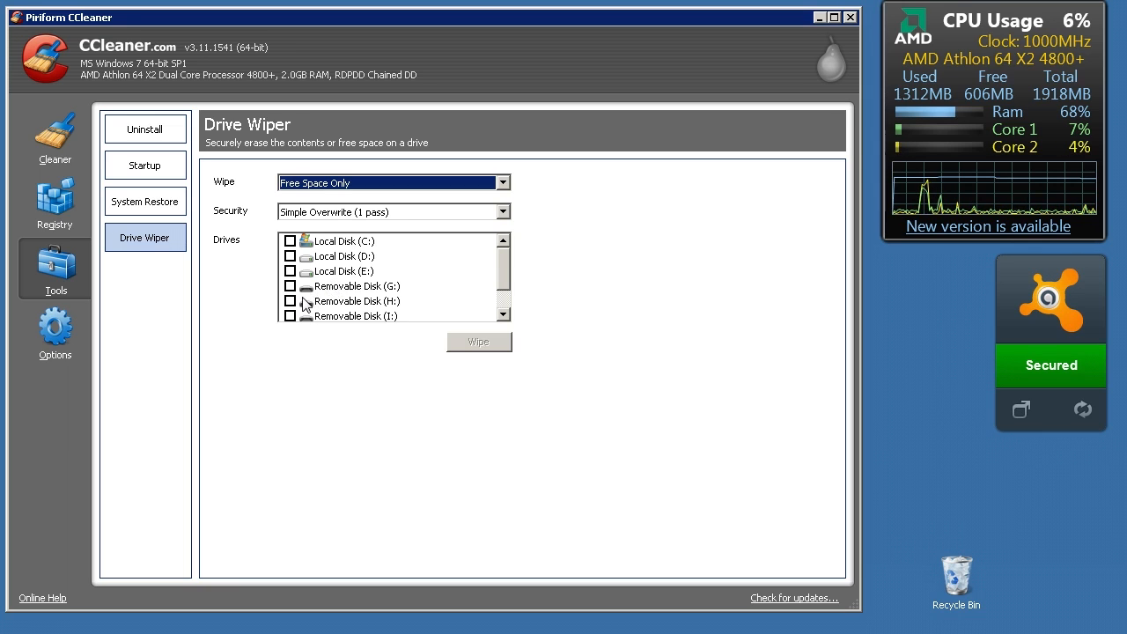
Select Local Disk (E:) for wiping and check the wipe mode choices, keeping Free Space Only
click(289, 271)
click(357, 183)
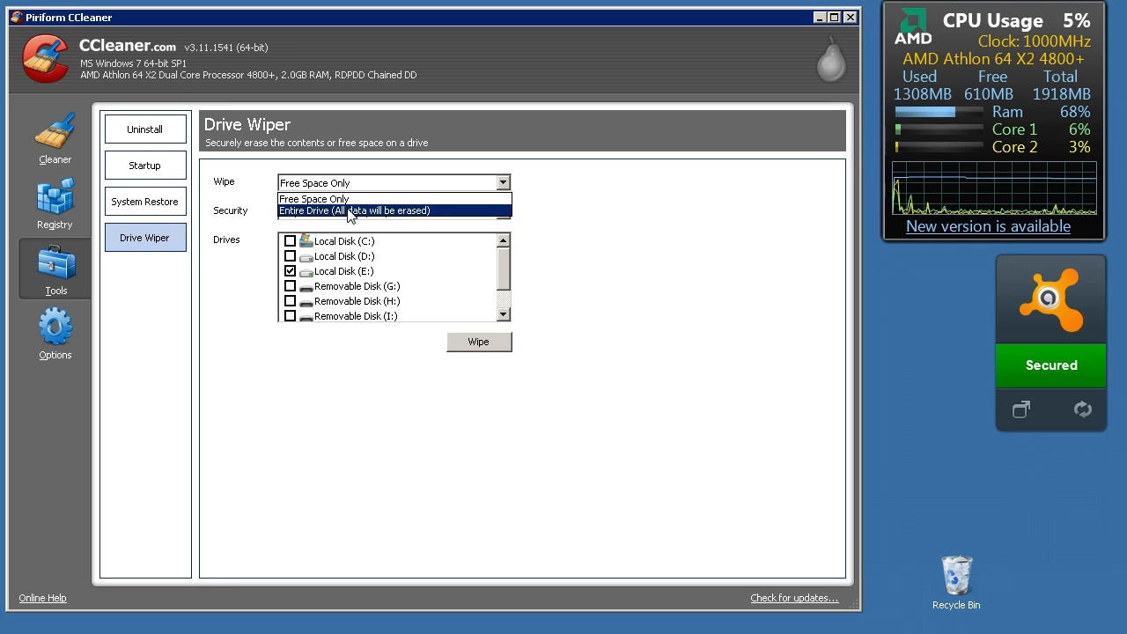
click(243, 217)
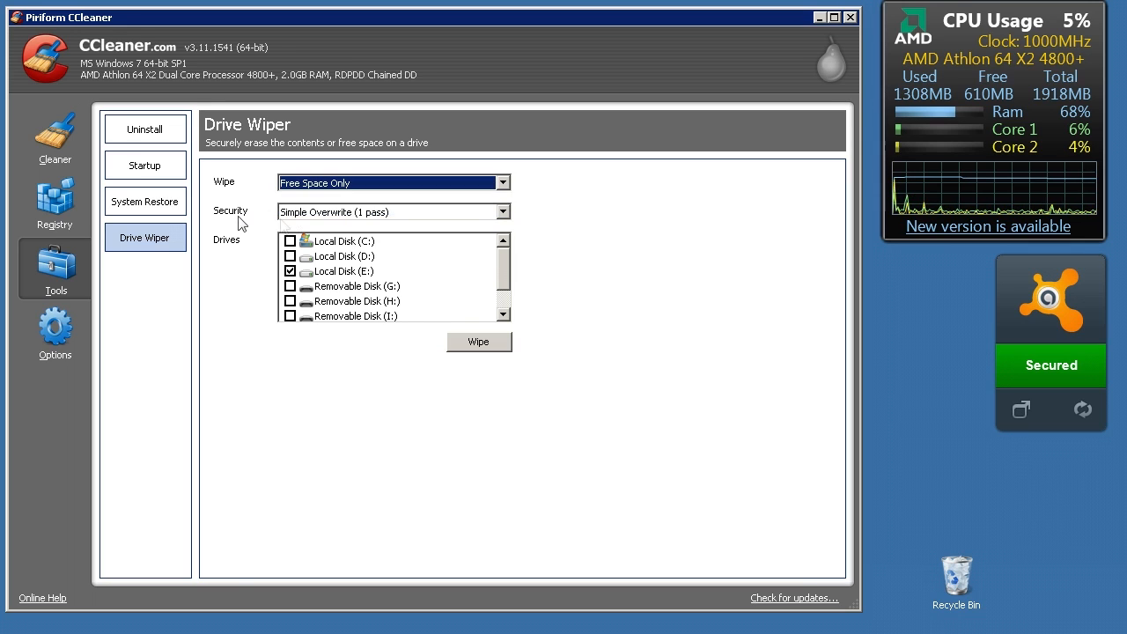
Check the Drive Wiper's security choices, keeping Simple Overwrite (1 pass), and deselect Local Disk (E:)
click(311, 217)
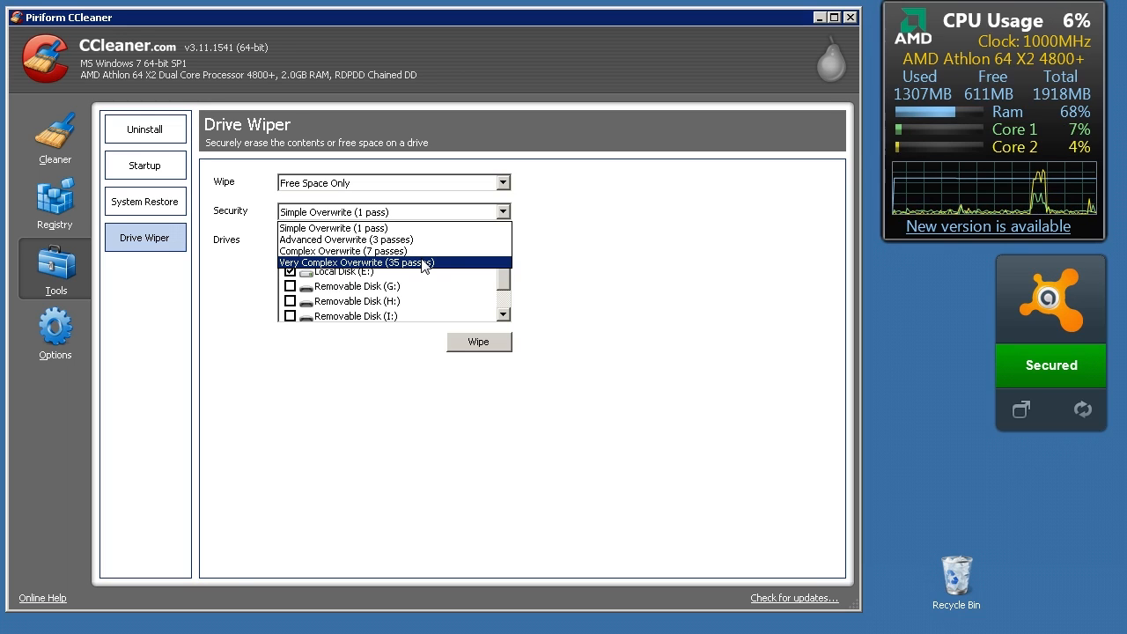
click(220, 343)
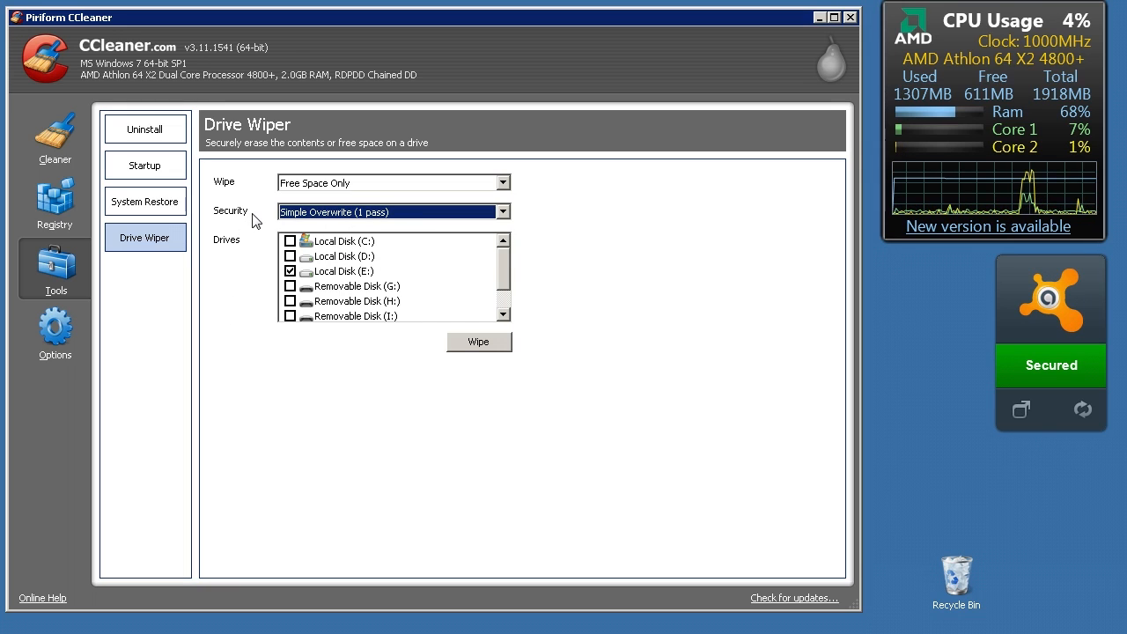
click(289, 271)
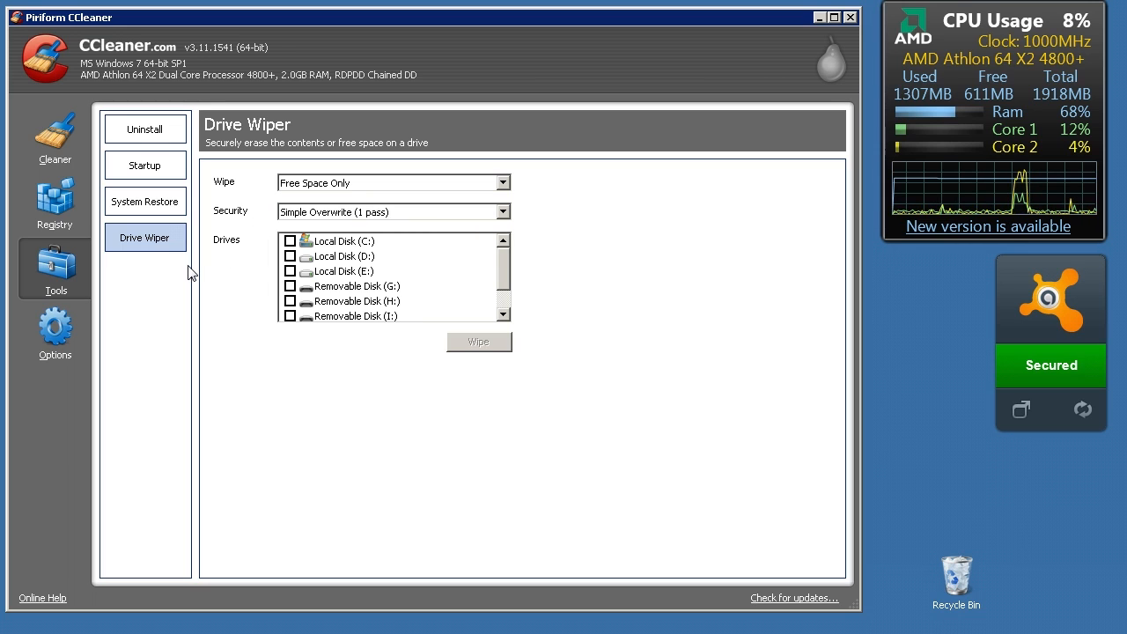
In the basic program settings, set deletion to Secure file deletion (Slower) with Advanced Overwrite (3 passes)
click(64, 350)
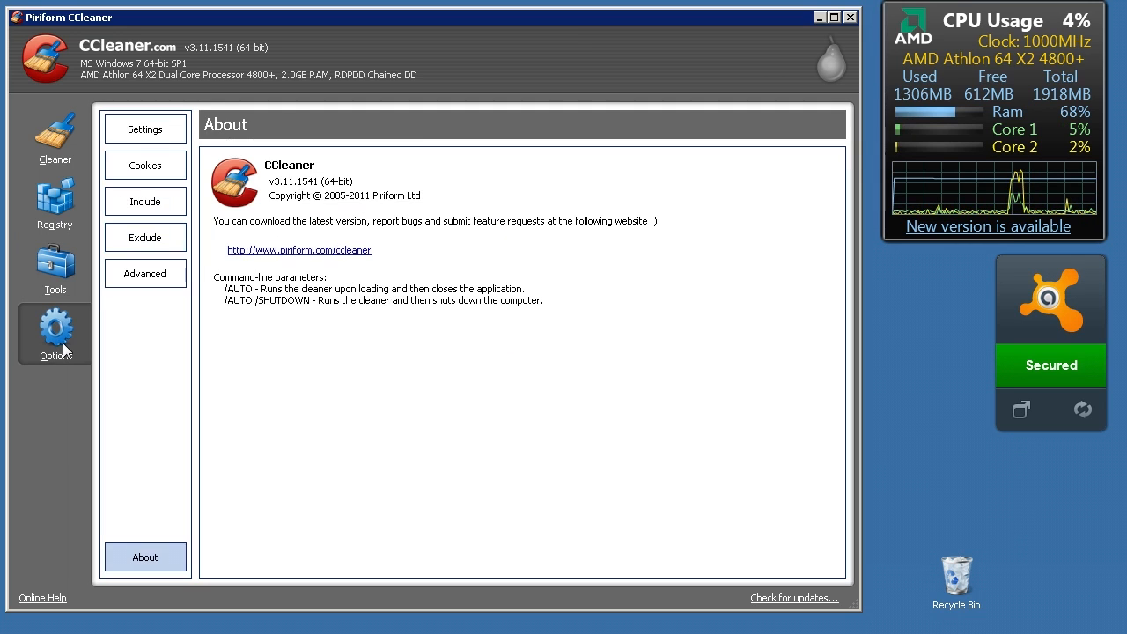
click(133, 132)
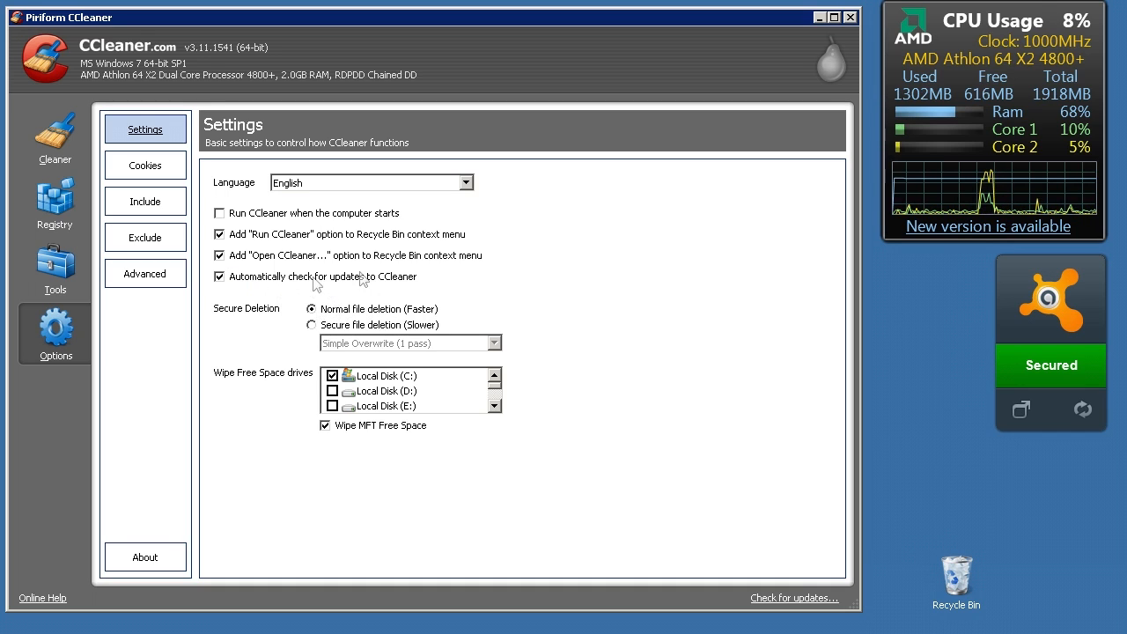
click(311, 325)
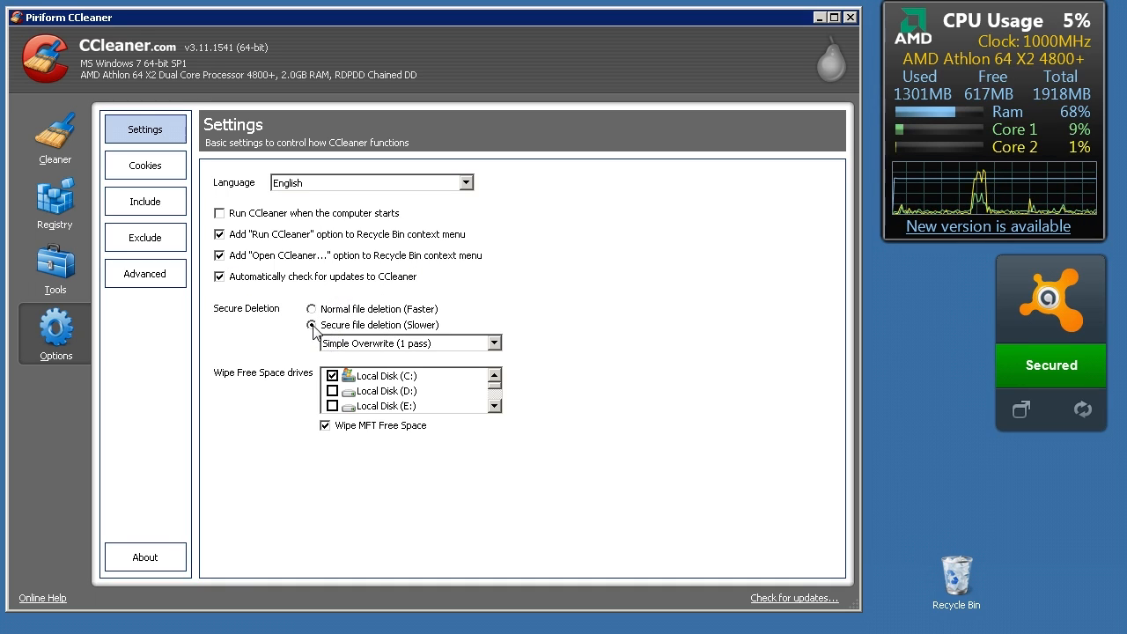
click(343, 343)
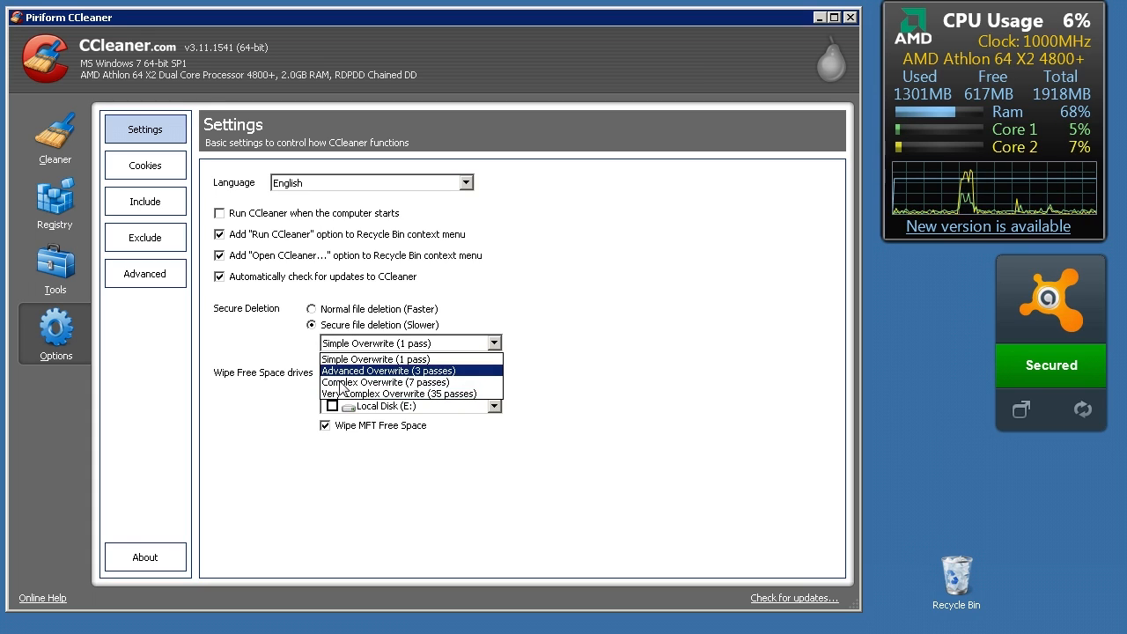
click(348, 371)
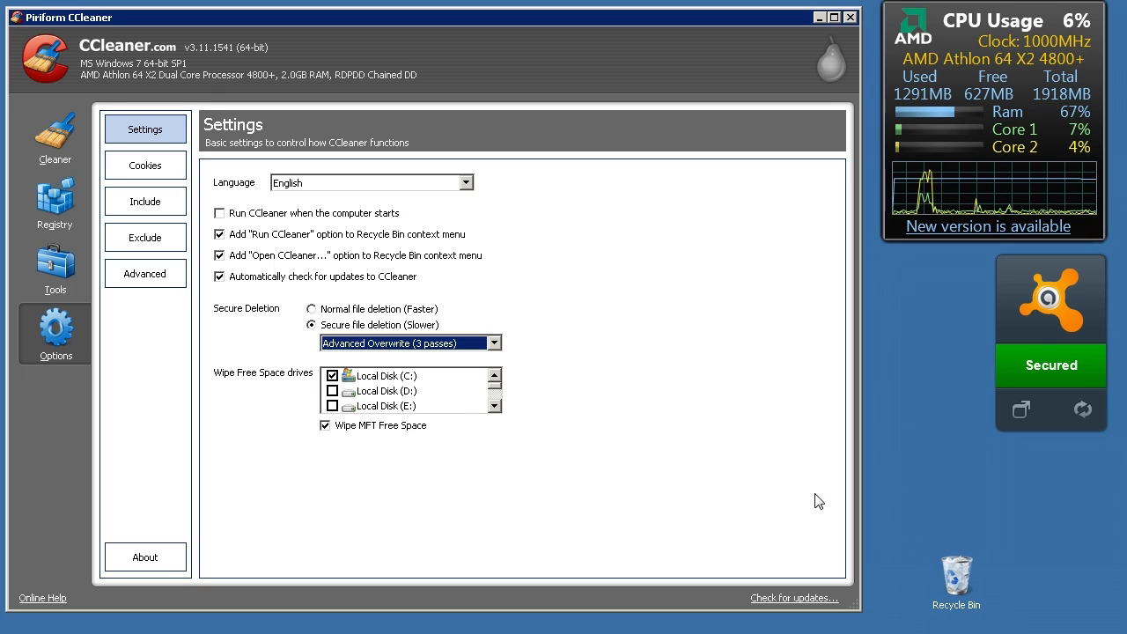
Add Local Disk (D:) and Local Disk (E:) to the Wipe Free Space drives and view the cookie lists
click(331, 390)
click(333, 405)
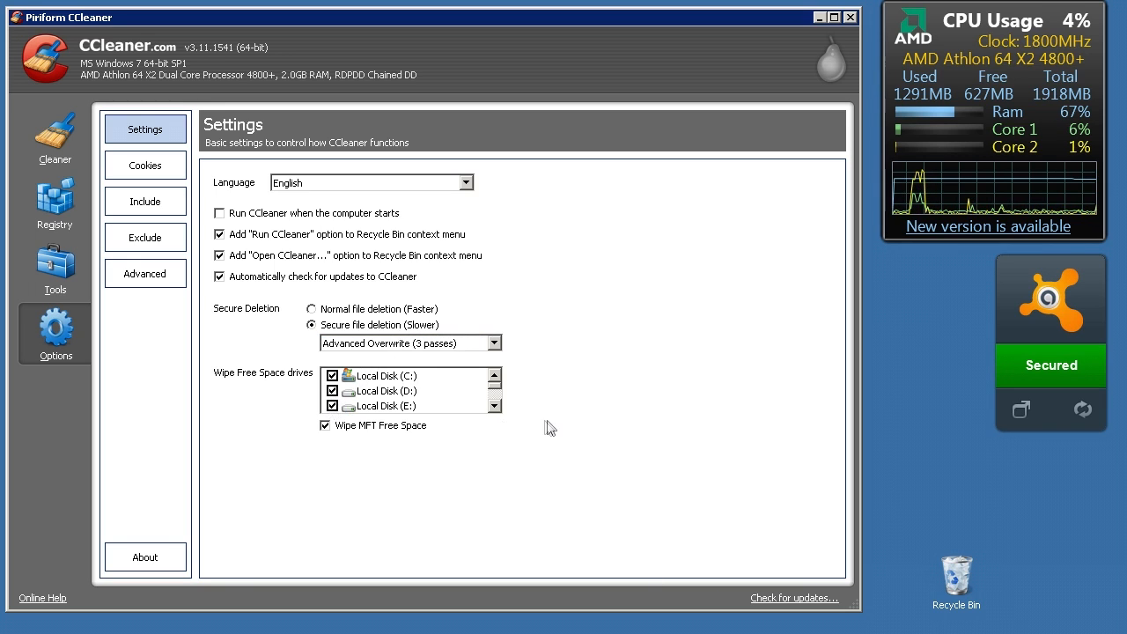
click(495, 405)
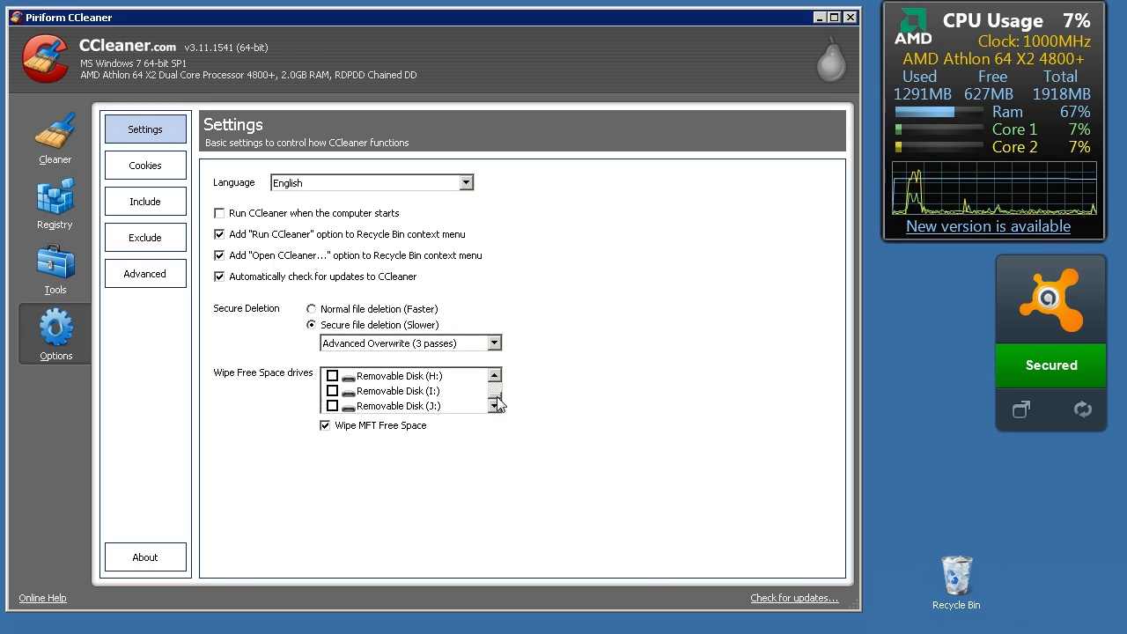
drag(497, 395, 496, 370)
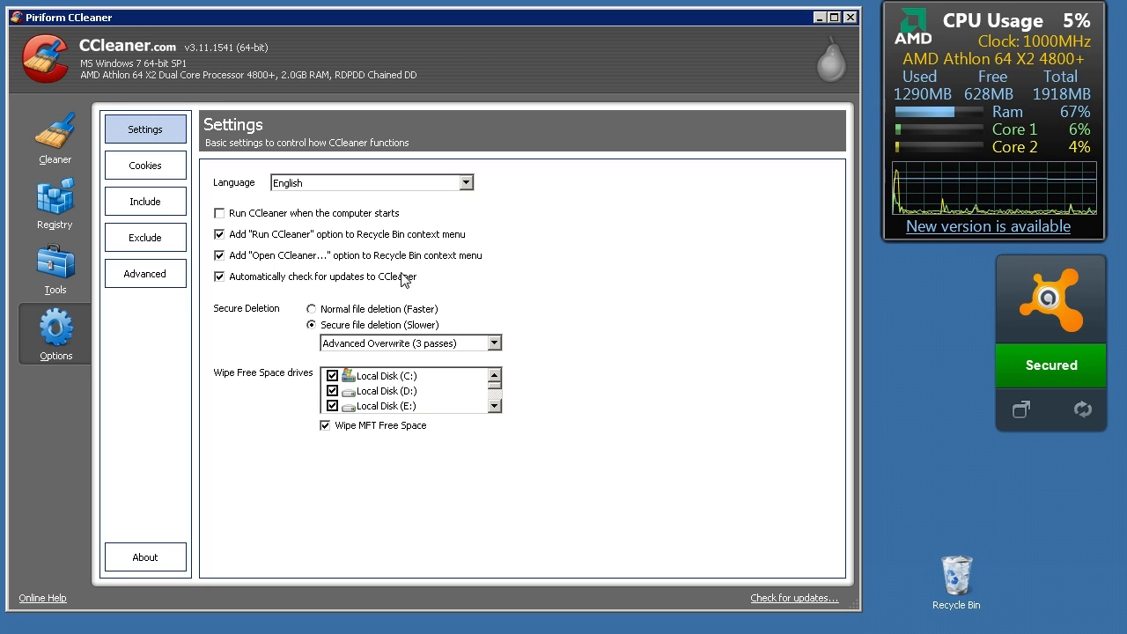
click(164, 179)
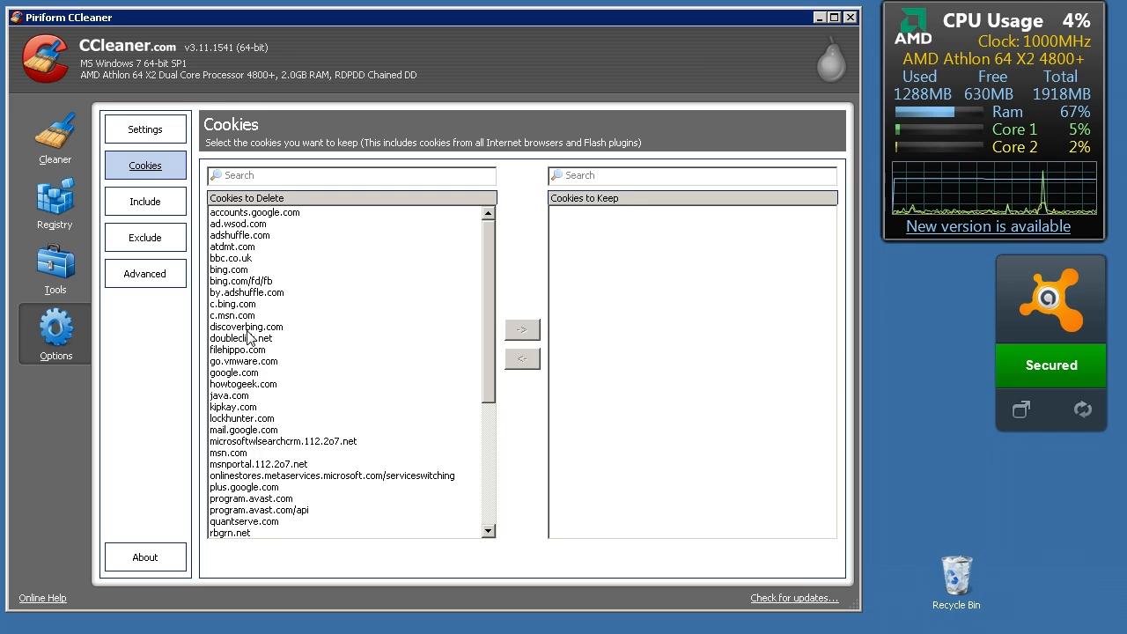
Try to include the folder C:\Users\HOSTING\Downloads in the custom files to delete, and cancel without adding it
click(143, 209)
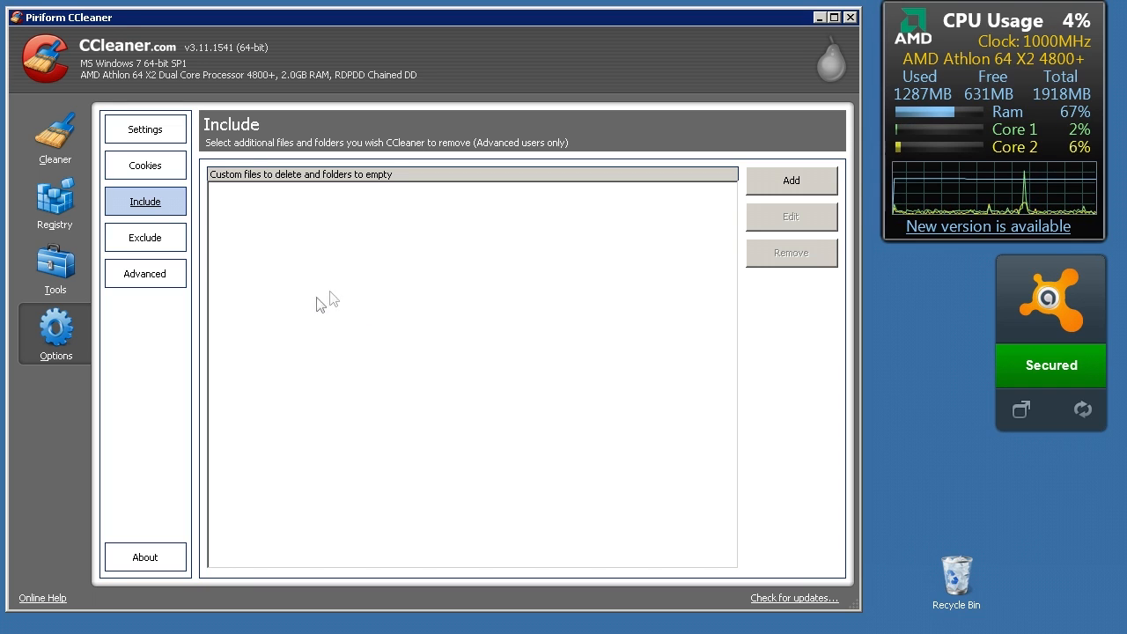
click(812, 192)
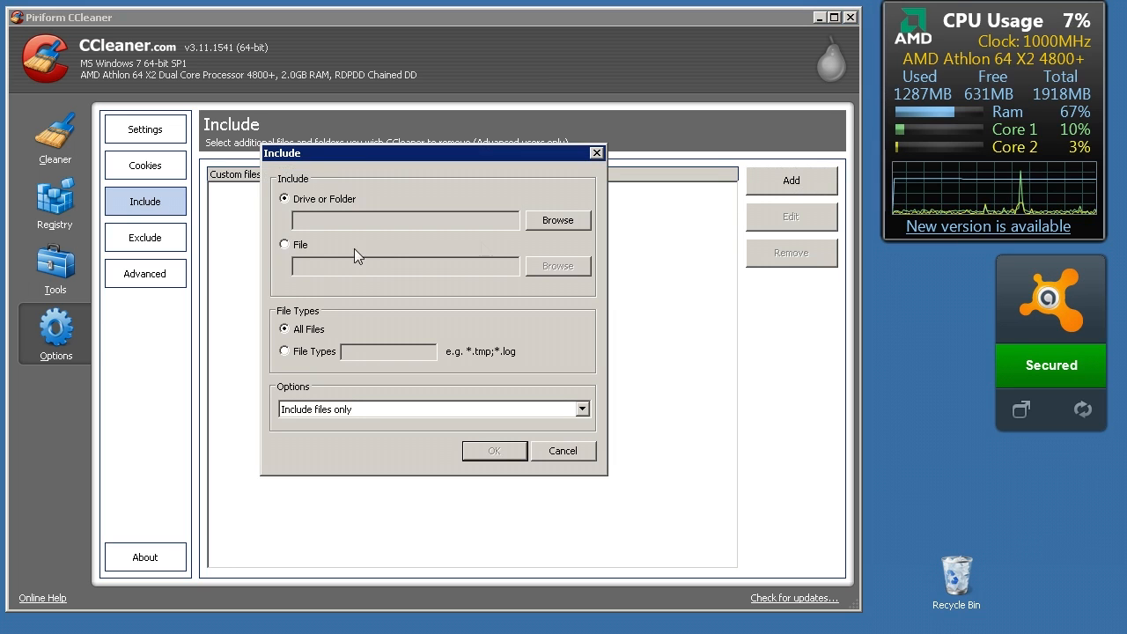
click(537, 220)
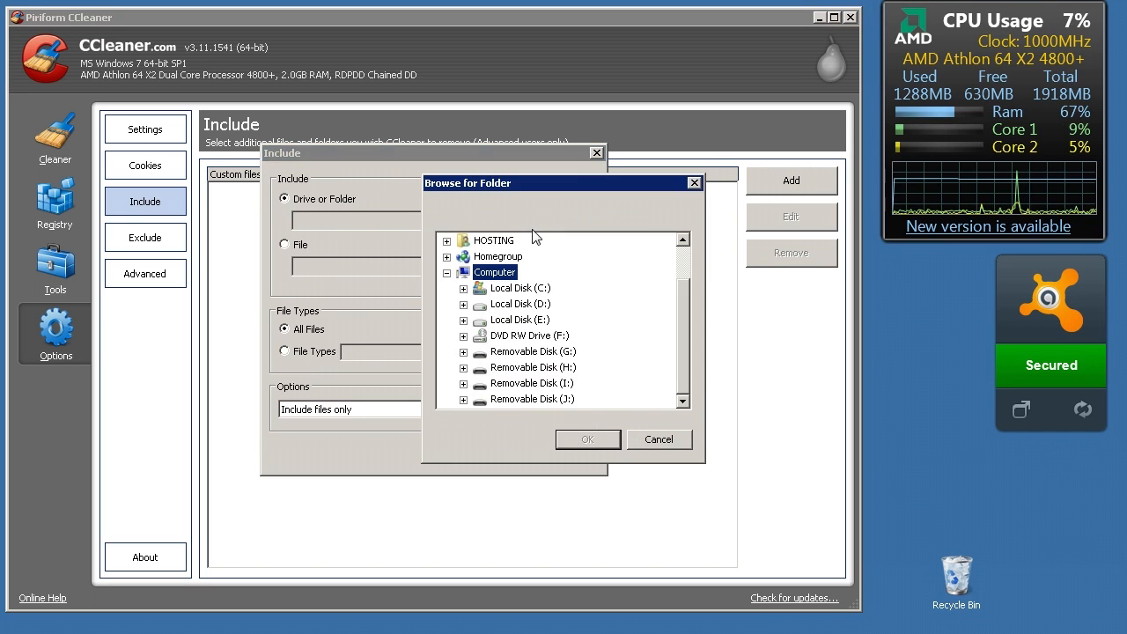
click(463, 287)
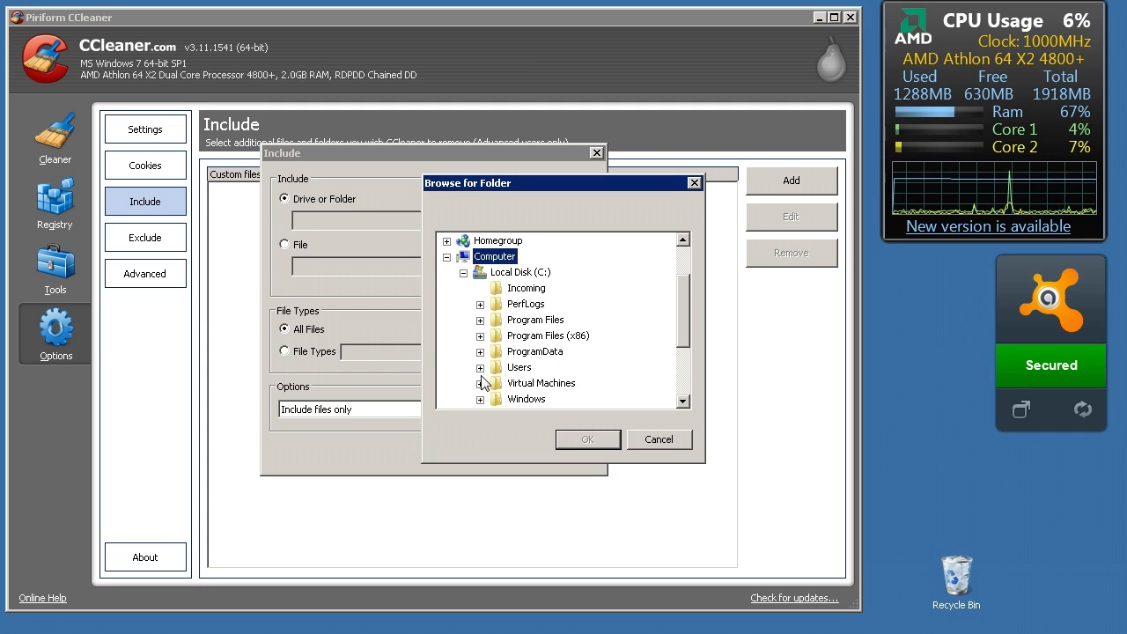
click(479, 367)
click(497, 384)
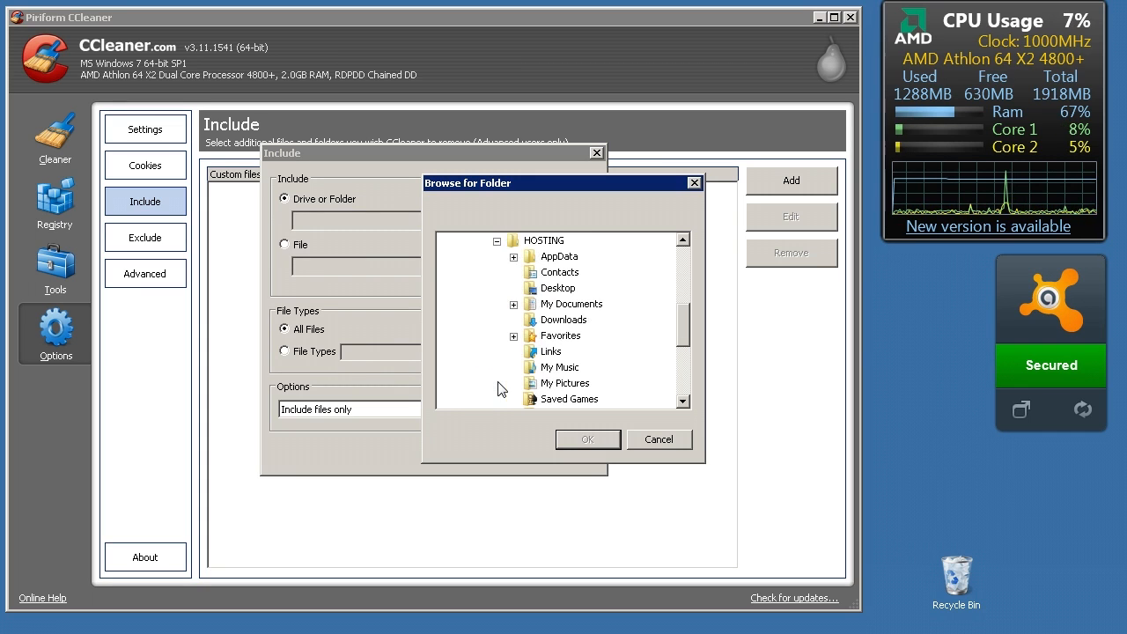
click(562, 320)
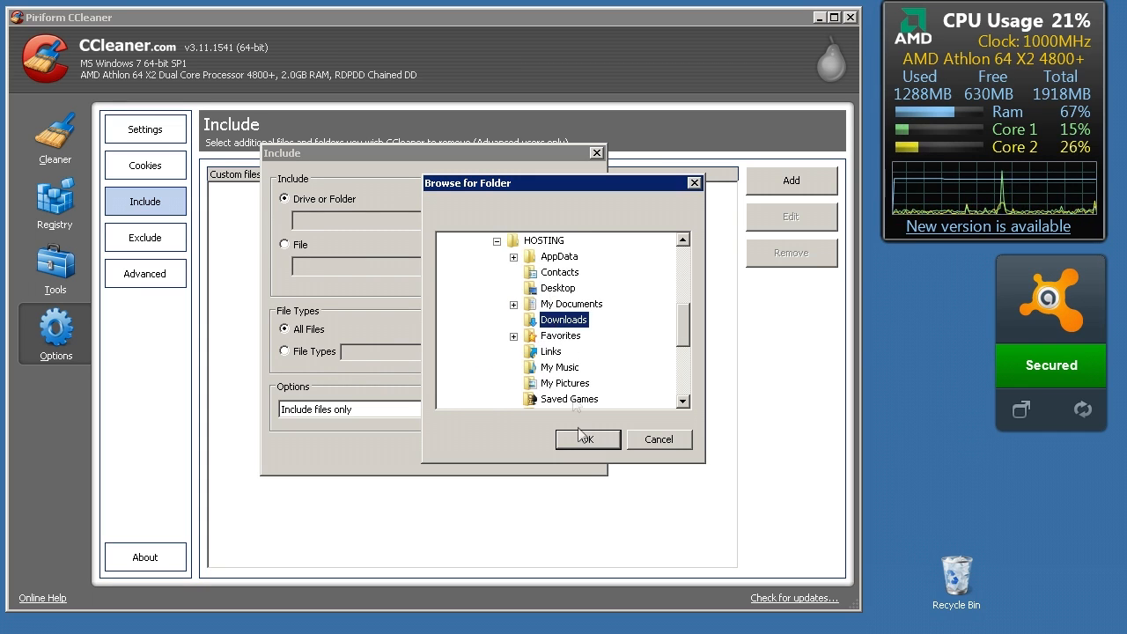
click(586, 439)
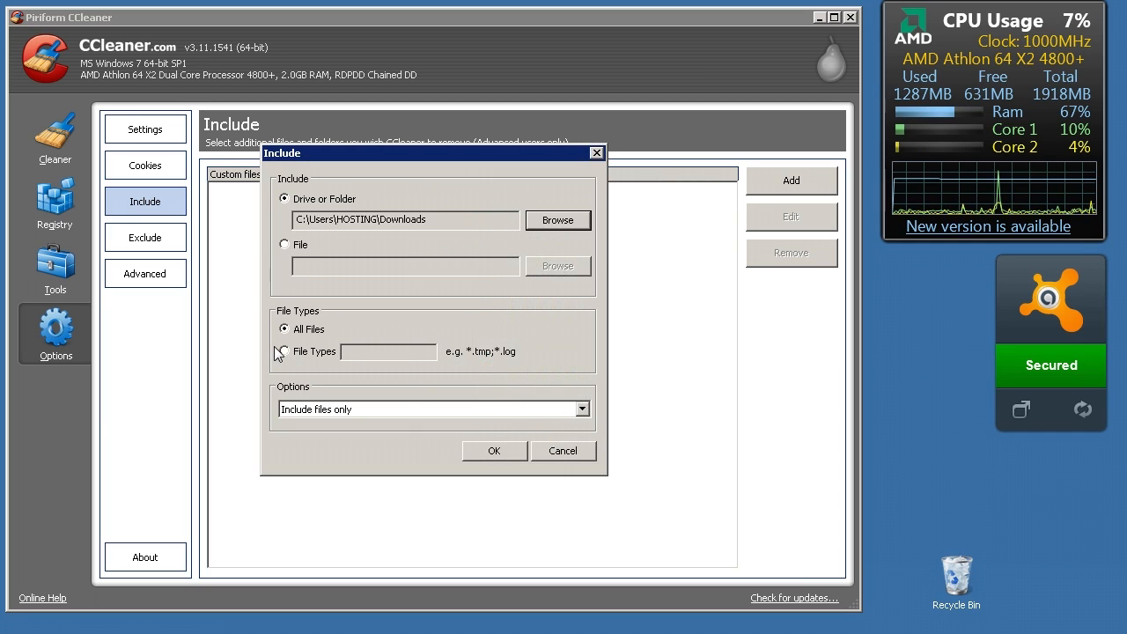
click(570, 451)
Check the drive or folder, file and registry key choices for a new exclusion without adding one
click(146, 240)
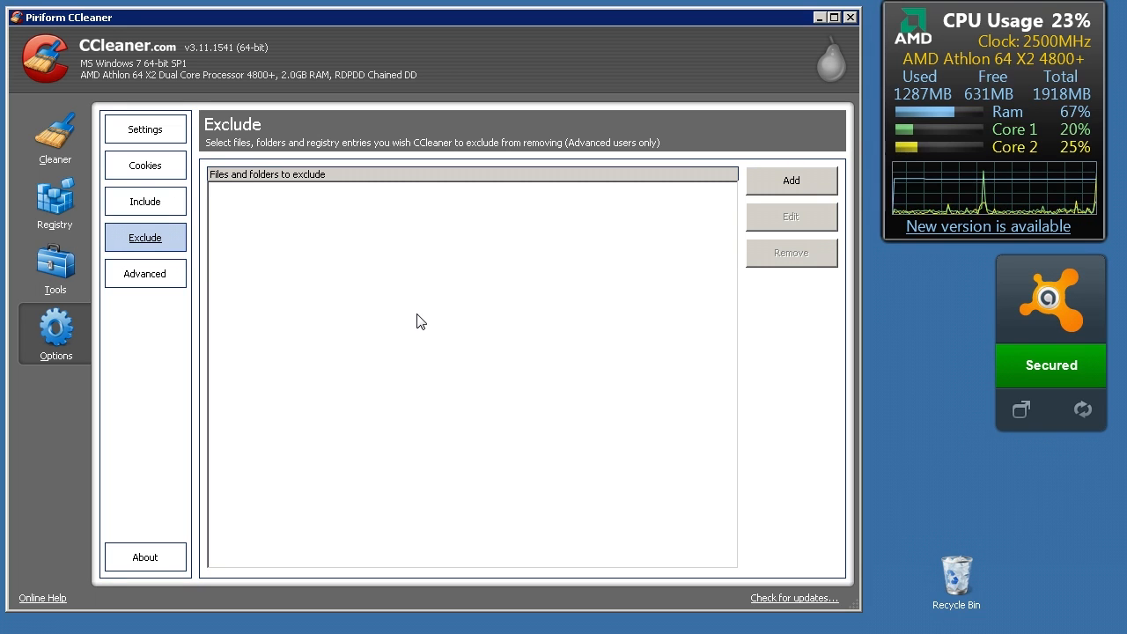
click(766, 183)
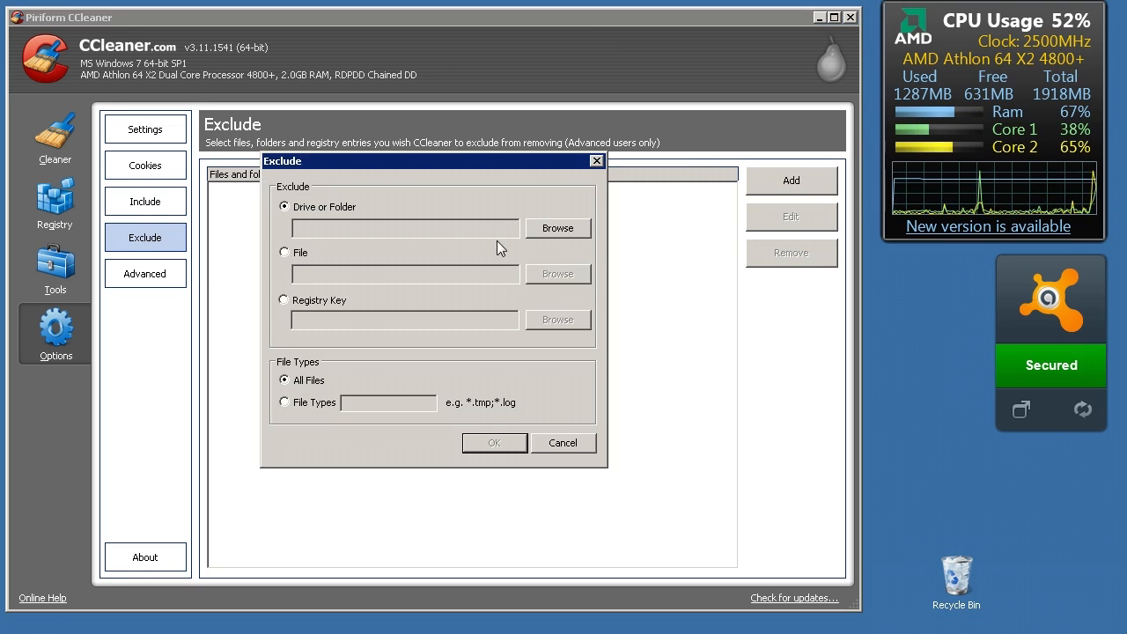
click(327, 300)
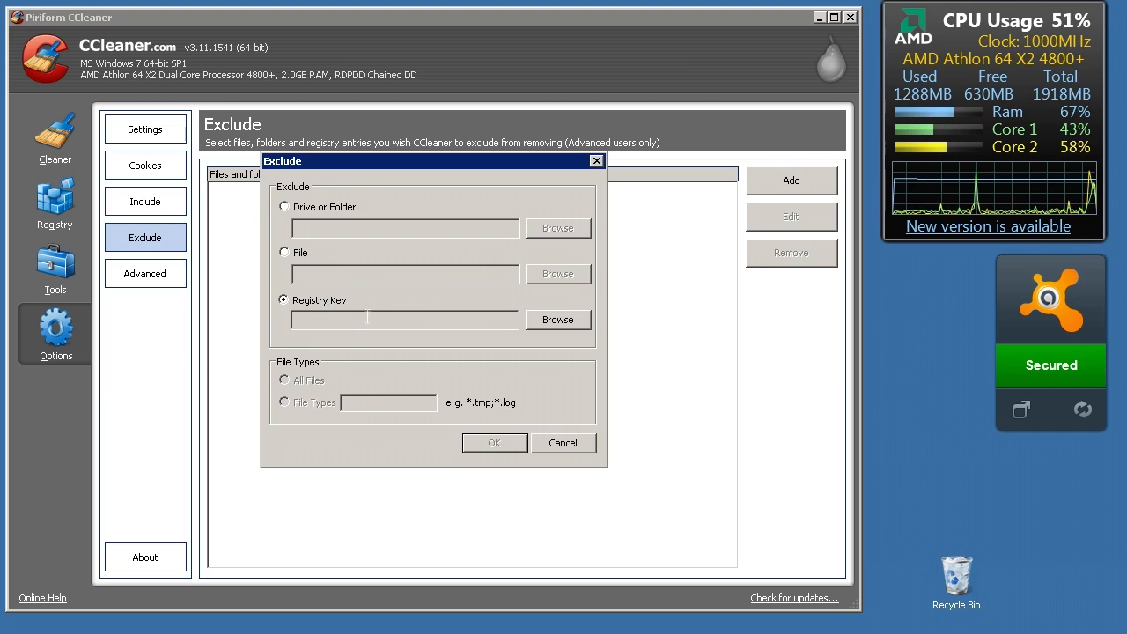
click(295, 253)
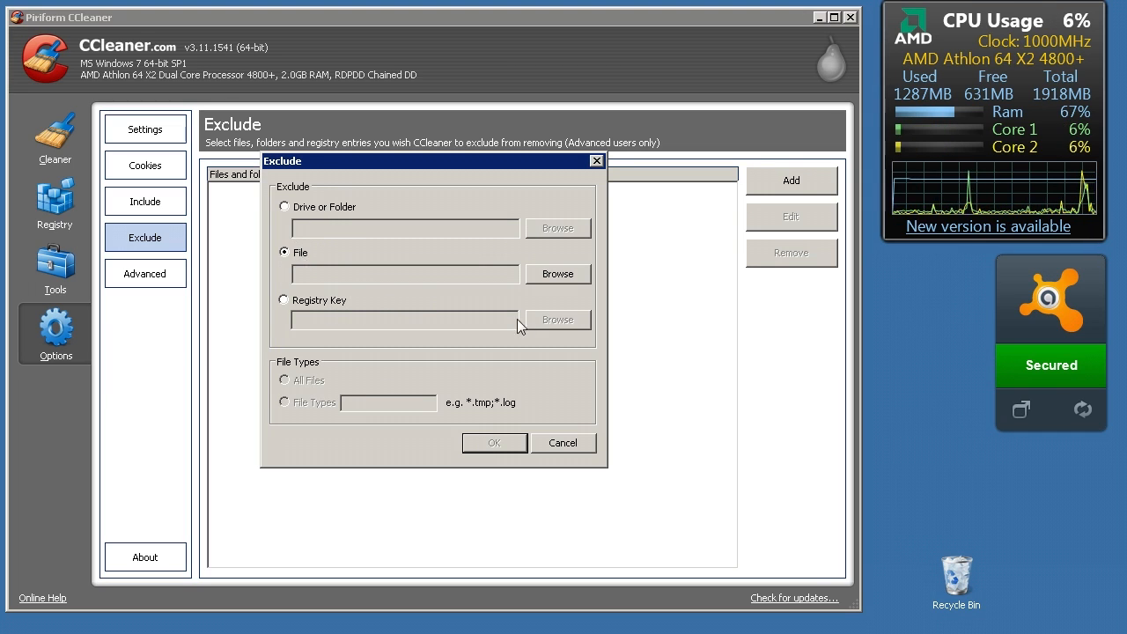
click(559, 446)
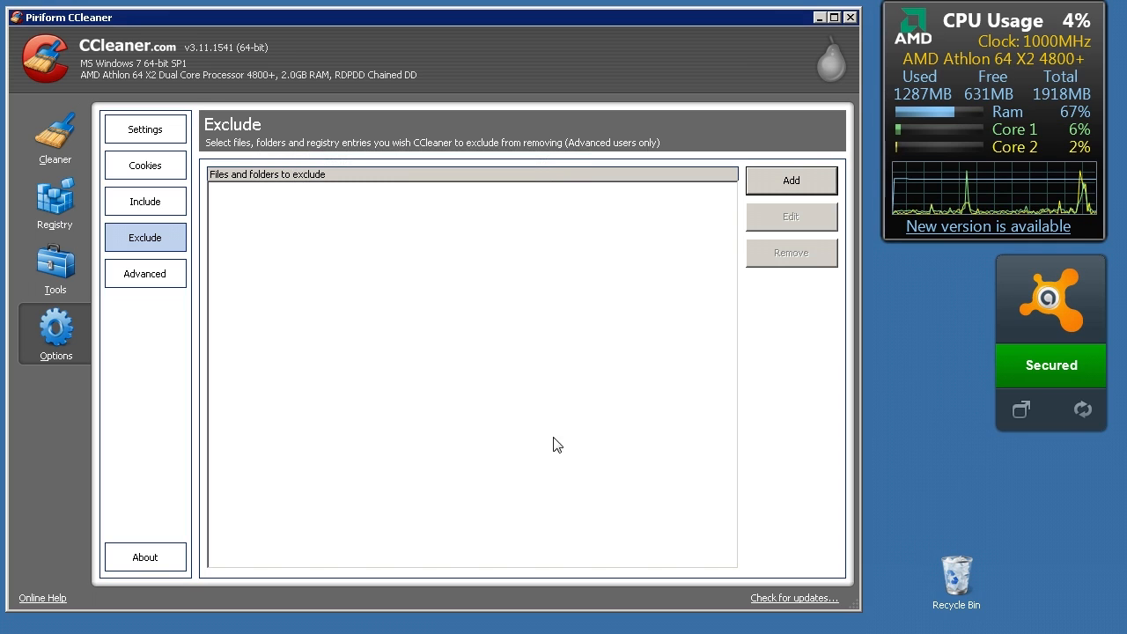
View the Advanced settings and the About information
click(163, 280)
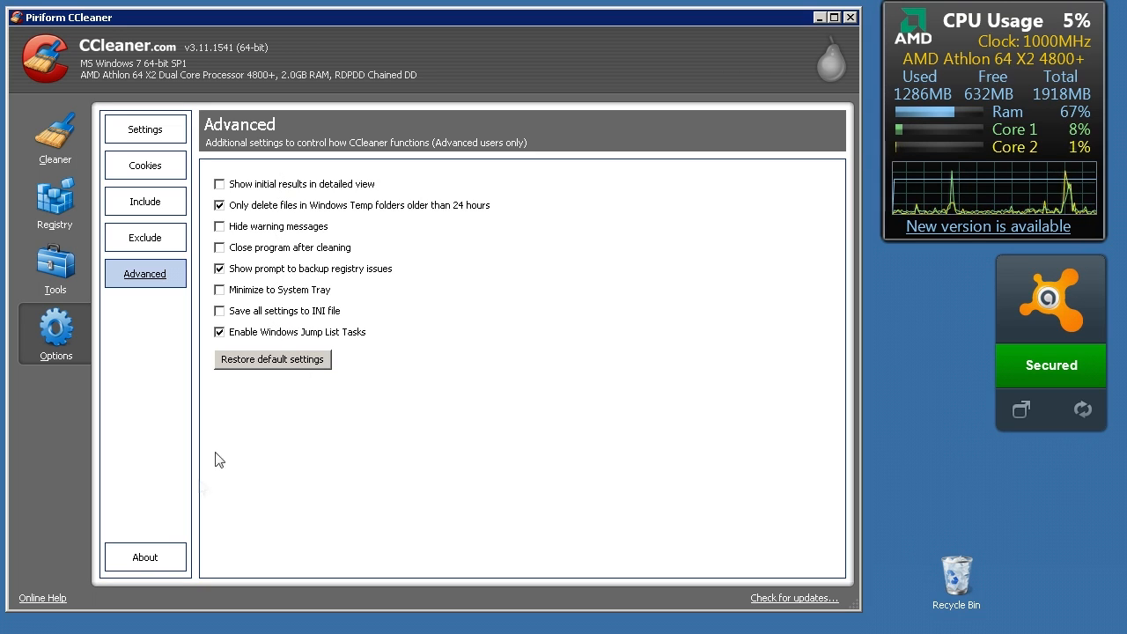
click(143, 568)
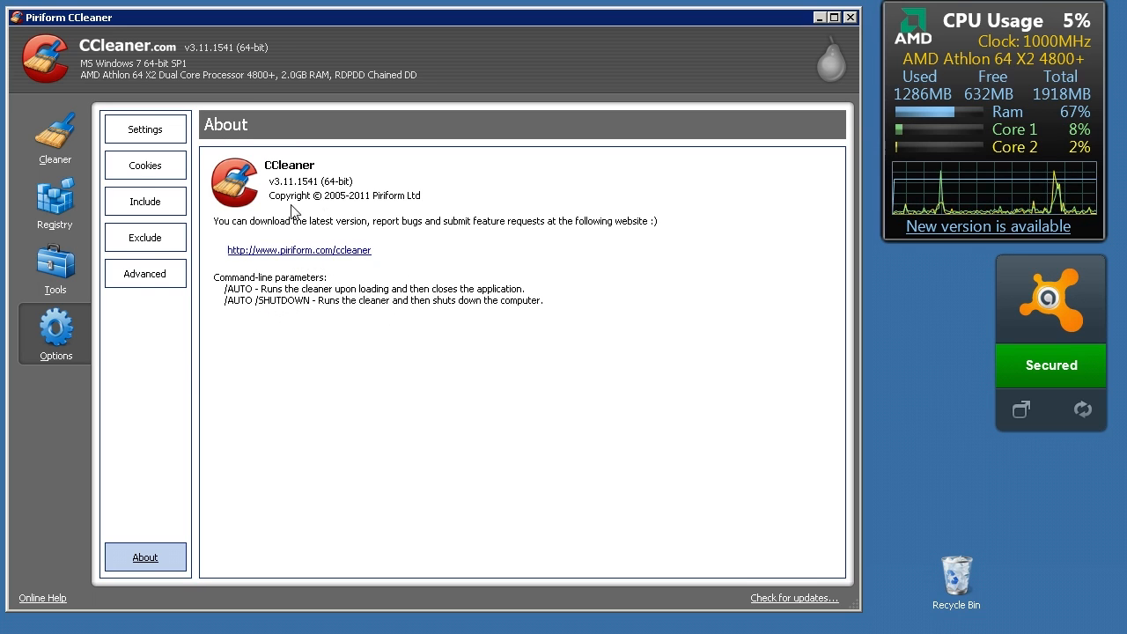
Run the Cleaner on the analyzed files and confirm their permanent deletion
click(61, 141)
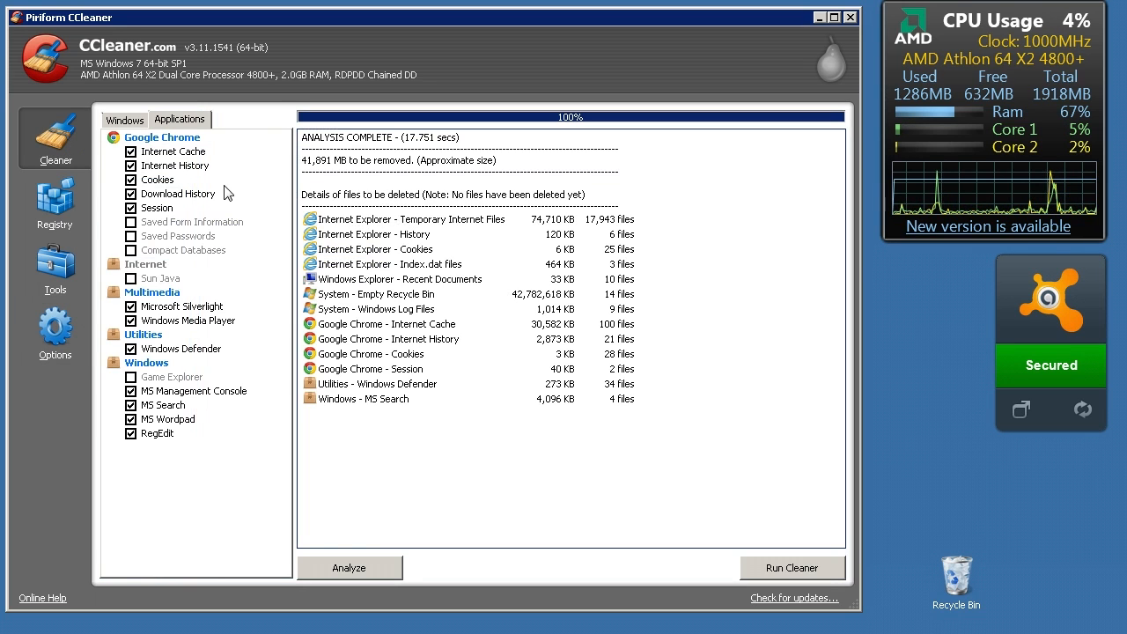
click(810, 574)
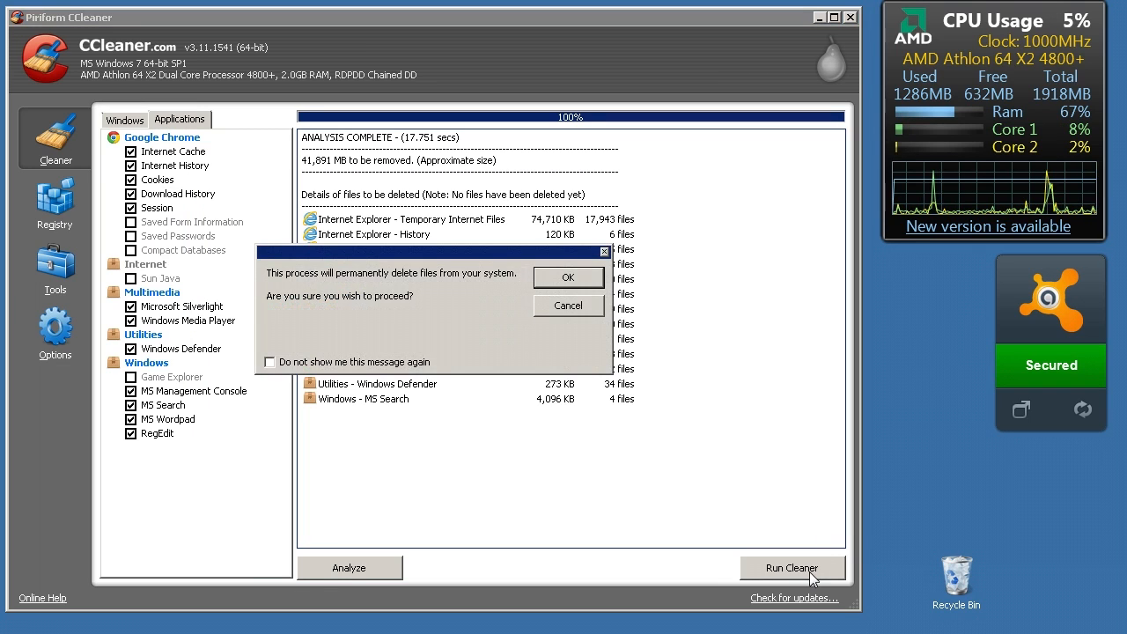
click(295, 367)
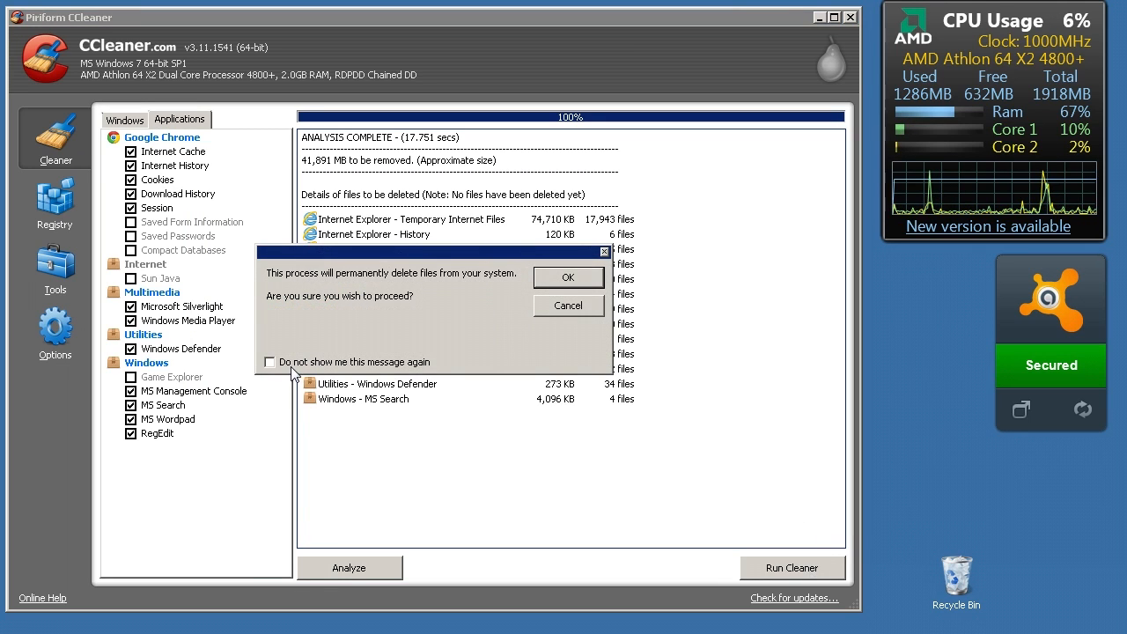
click(568, 278)
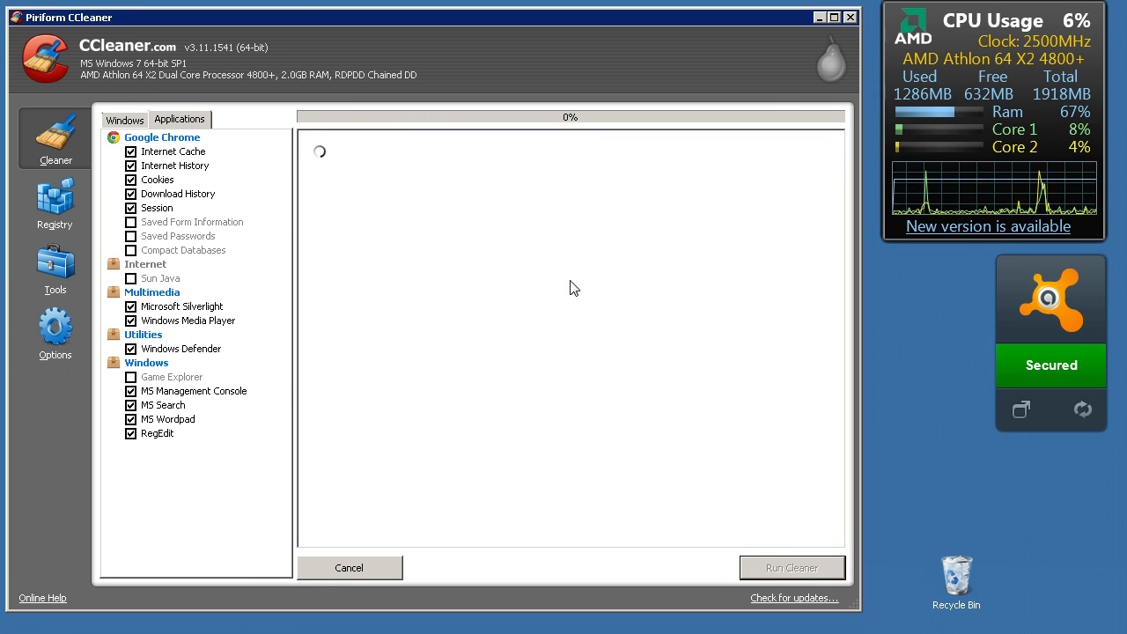